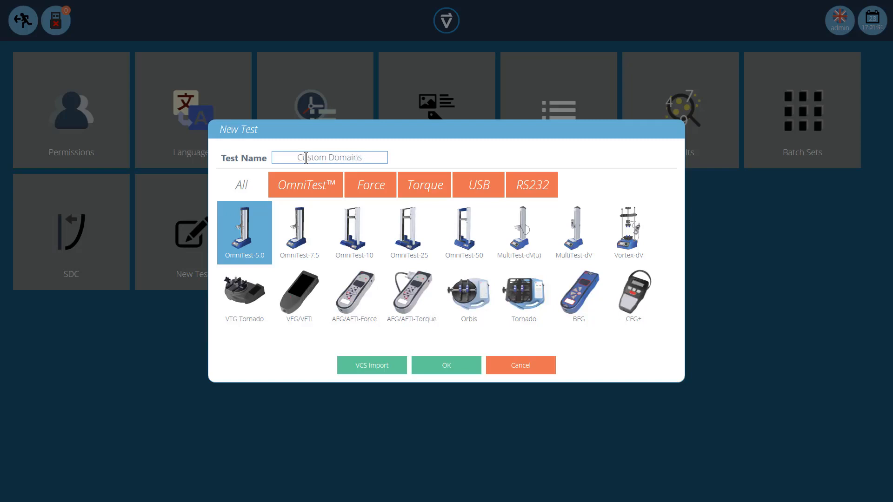
Set up the Custom Domains test for the MultiTest-dV(u) stand with Tension as the test type
left_click(510, 247)
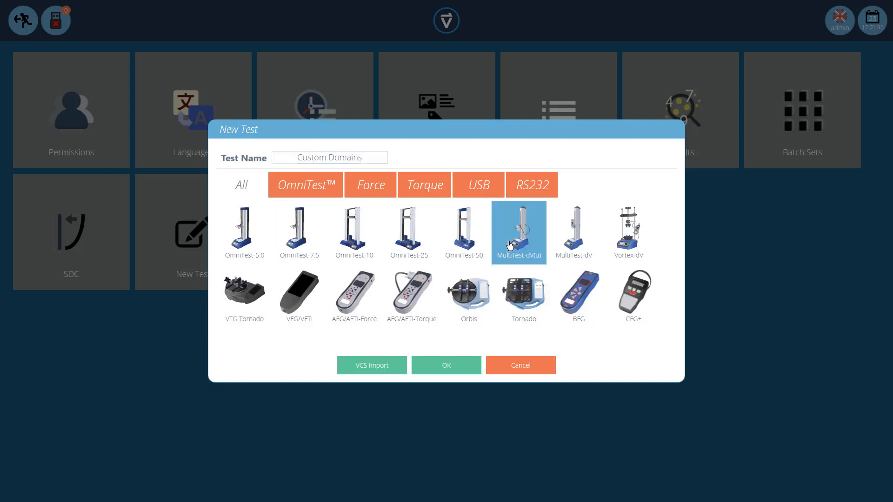
left_click(451, 372)
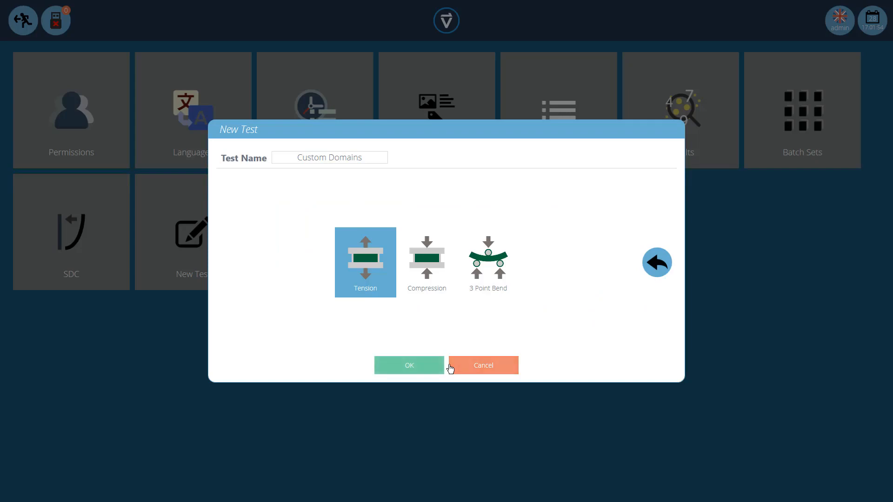
left_click(413, 372)
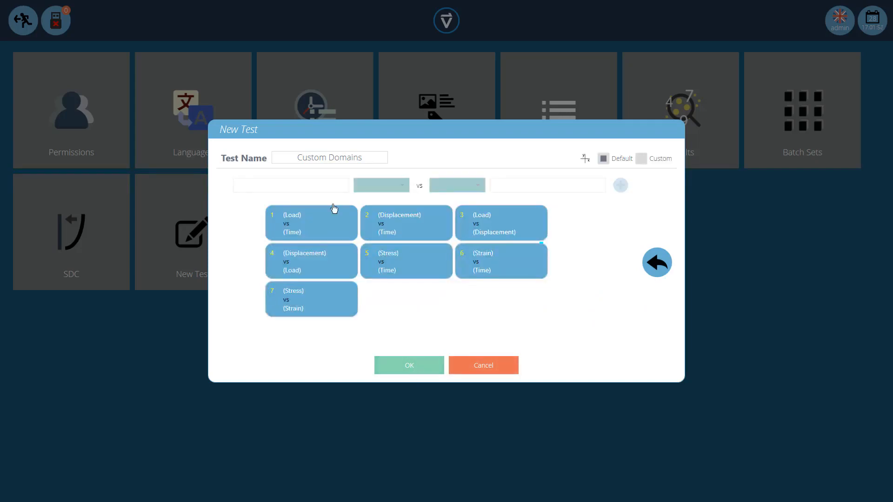
left_click_drag(289, 157, 363, 157)
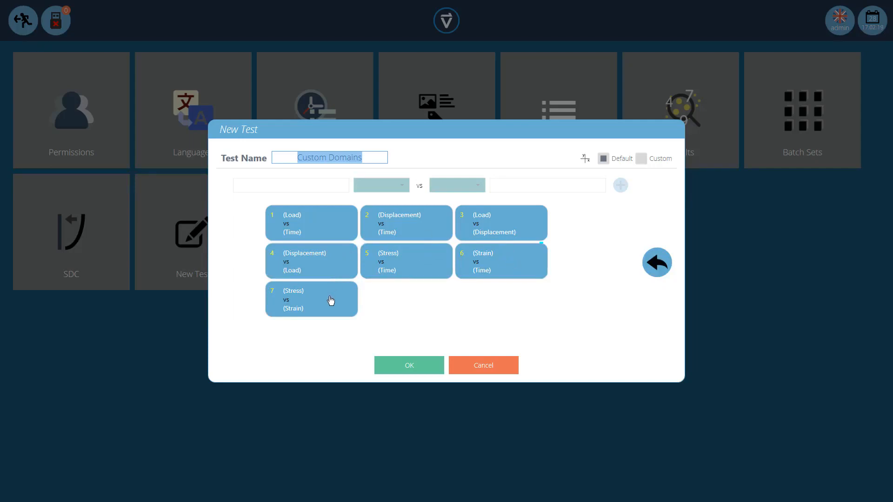
left_click(410, 368)
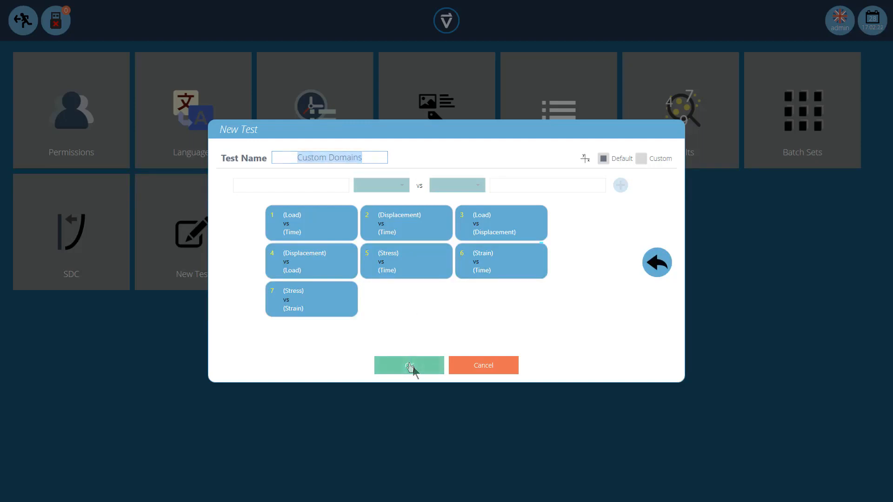
Switch the test from default to custom domains and review the quantities available for both axes
left_click(641, 160)
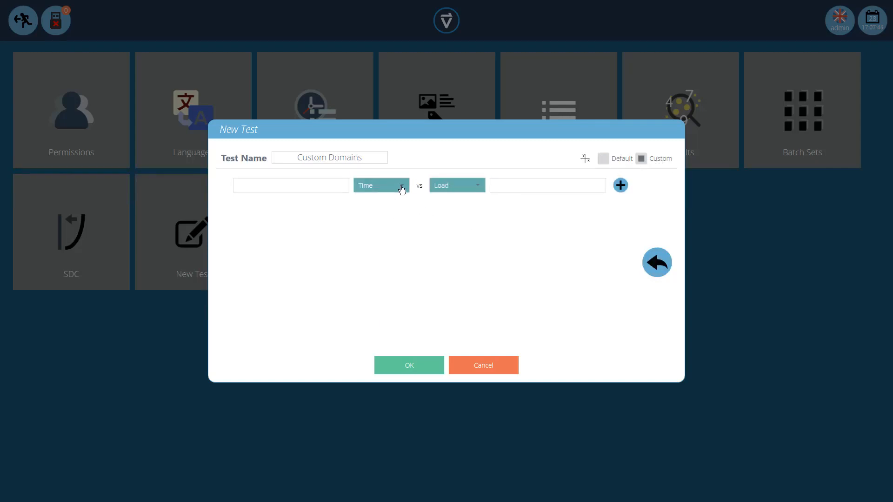
left_click(402, 189)
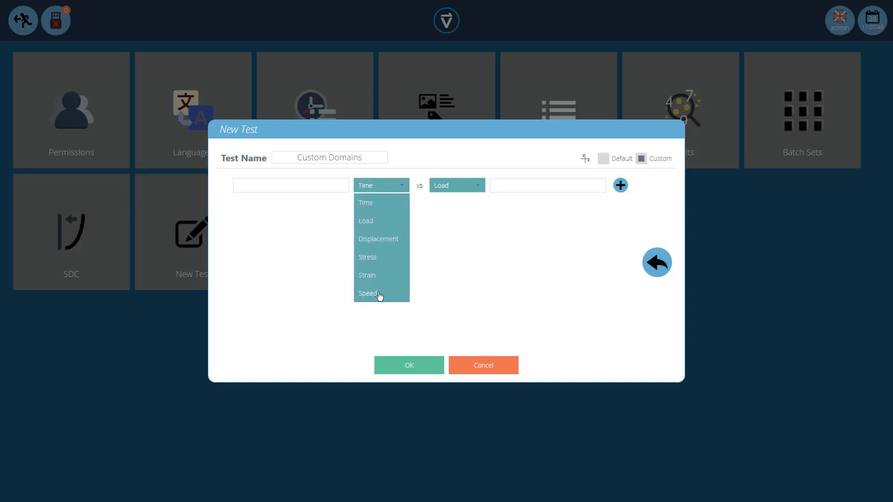
left_click(472, 188)
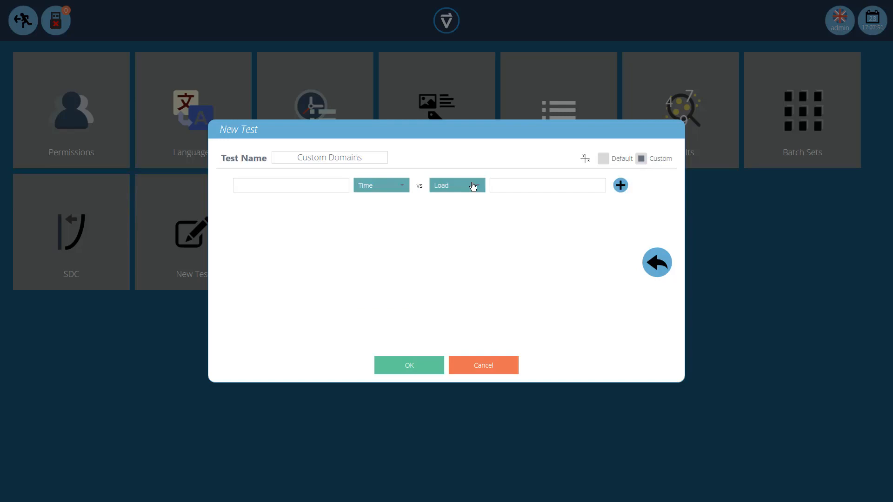
left_click(473, 186)
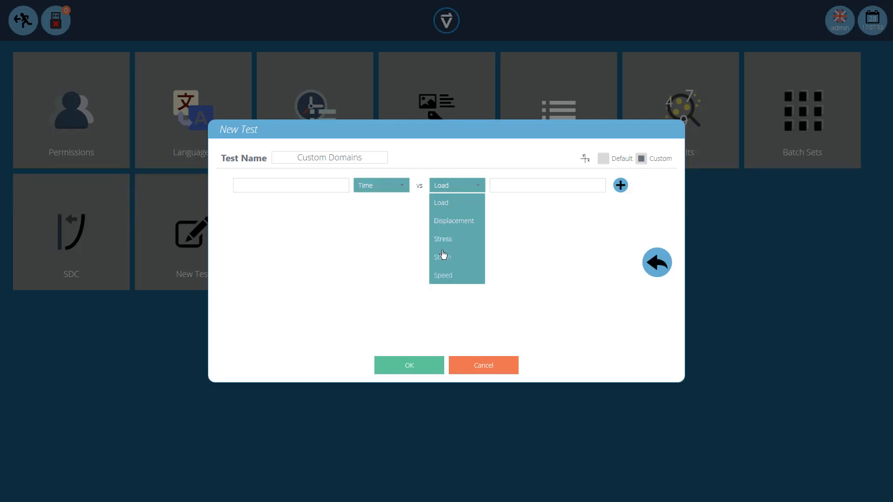
left_click(502, 236)
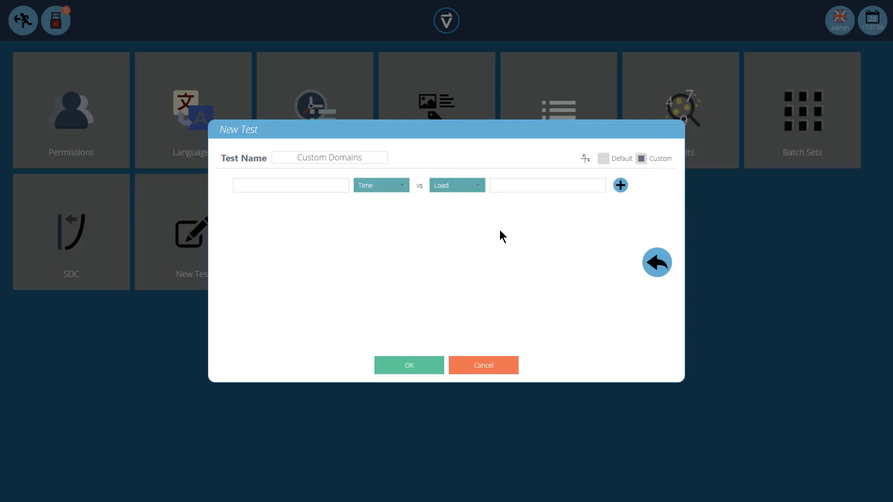
Add a custom domain plotting Load, labelled Force, versus Displacement, labelled Extension
left_click(371, 192)
left_click(376, 226)
left_click(331, 185)
type("F")
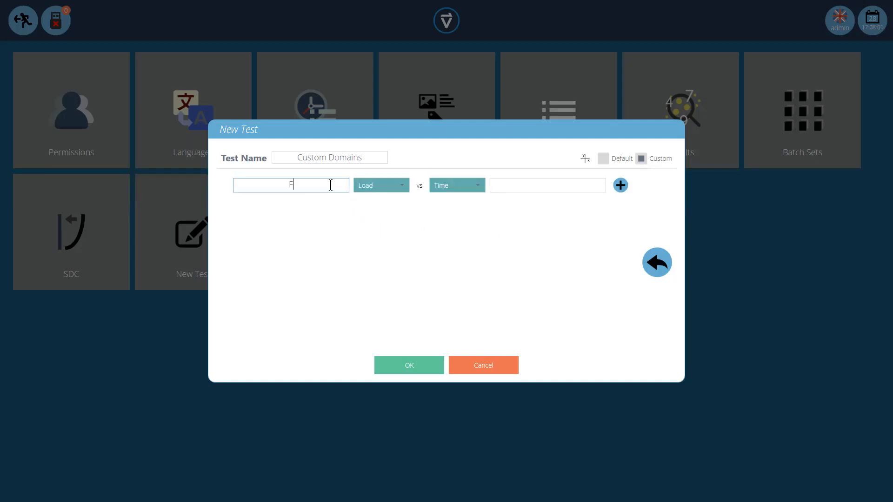
type("orce")
left_click(447, 188)
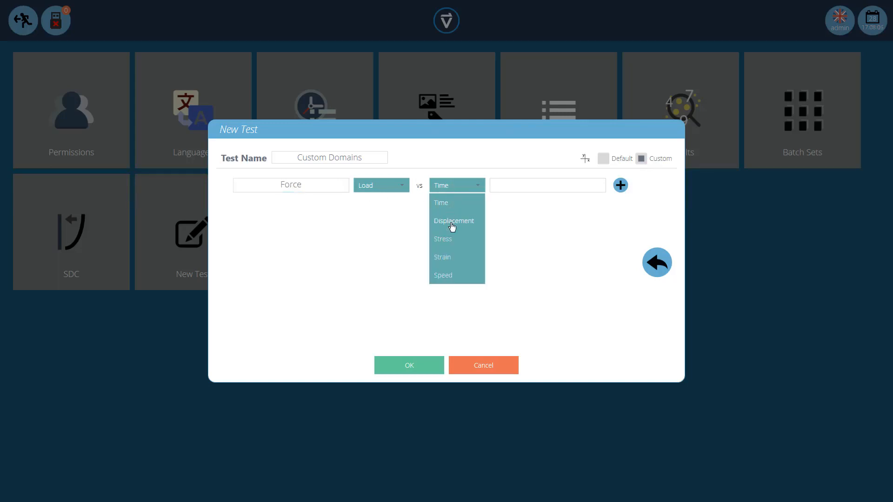
left_click(451, 221)
left_click(495, 185)
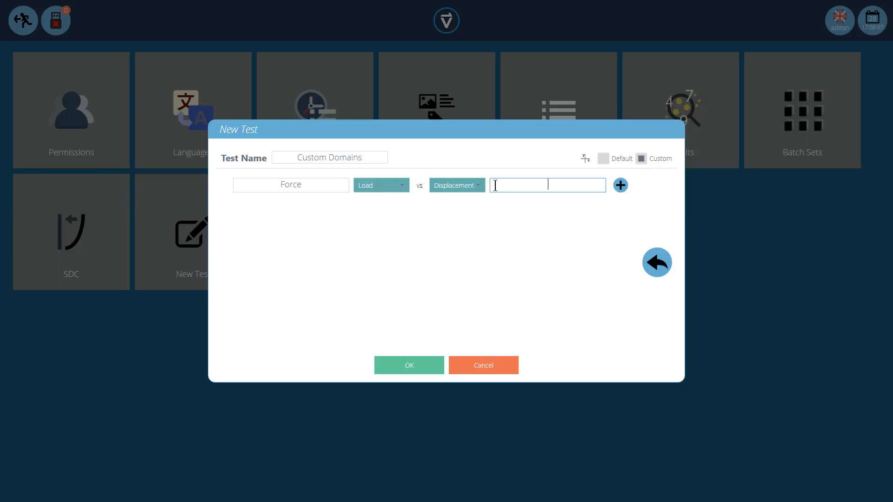
type("Extension")
left_click(621, 185)
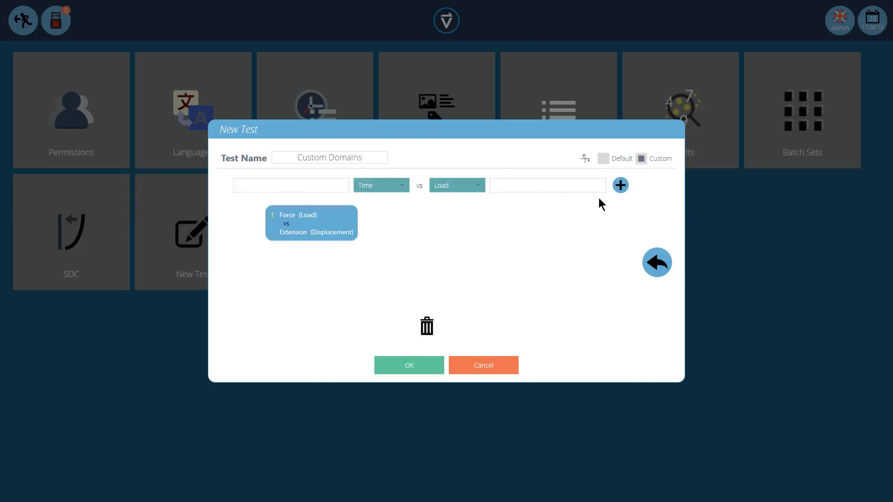
Add a second custom domain plotting Displacement, labelled Extension, versus Speed, labelled Speed
left_click(402, 191)
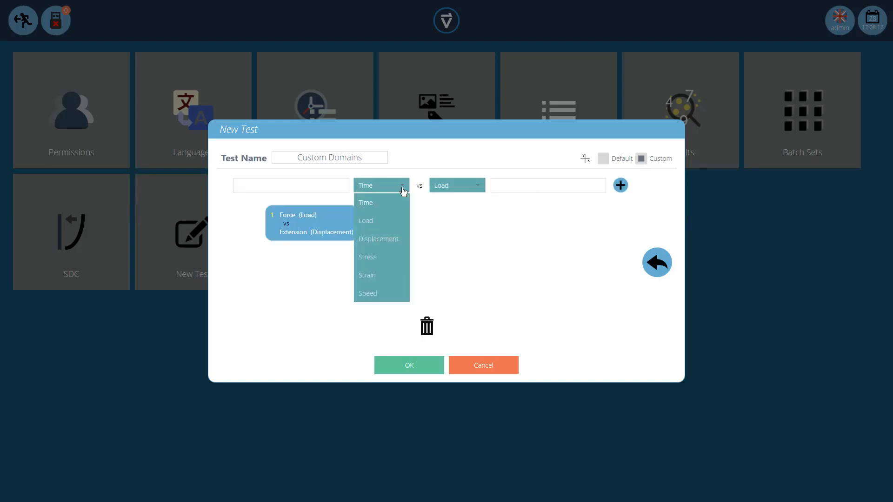
left_click(382, 239)
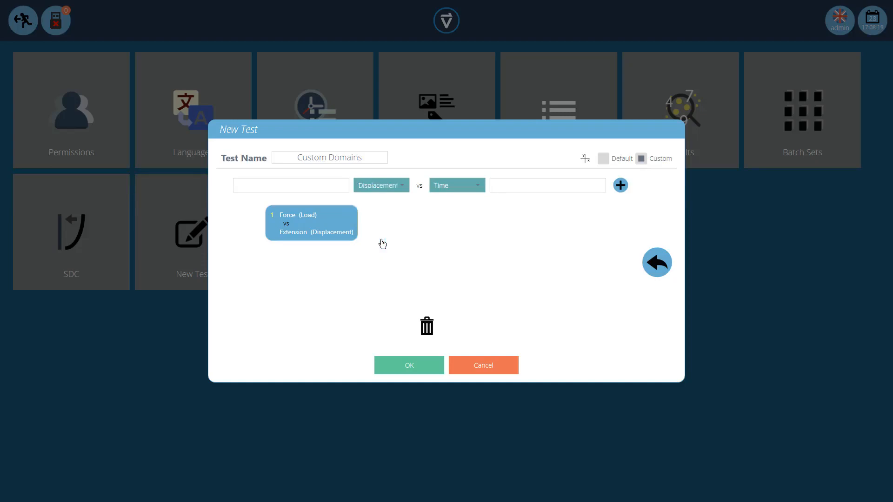
left_click(319, 186)
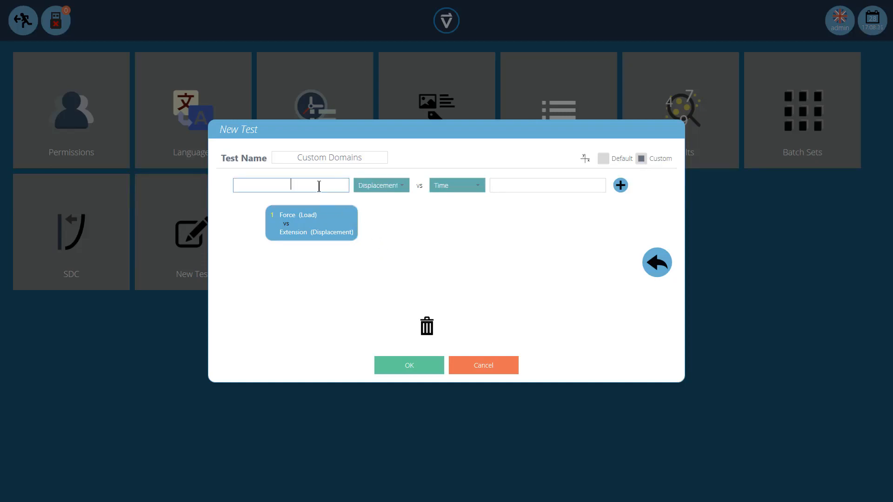
type("Extension")
left_click(473, 189)
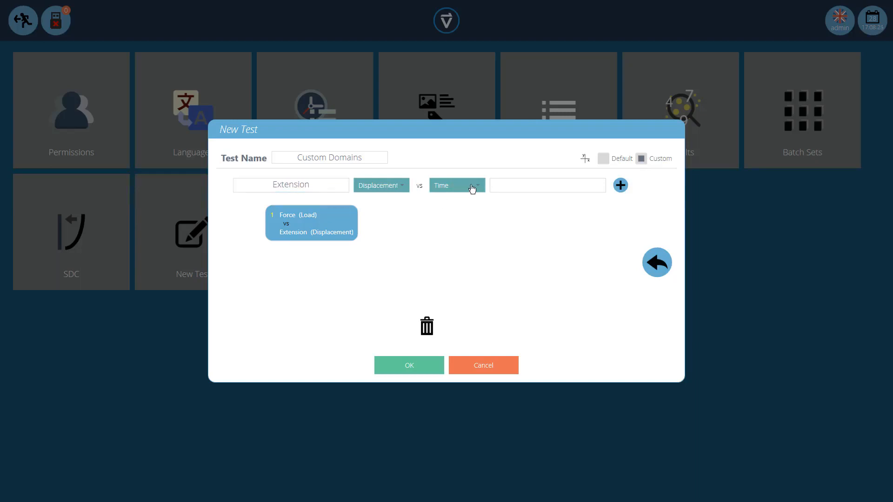
left_click(457, 276)
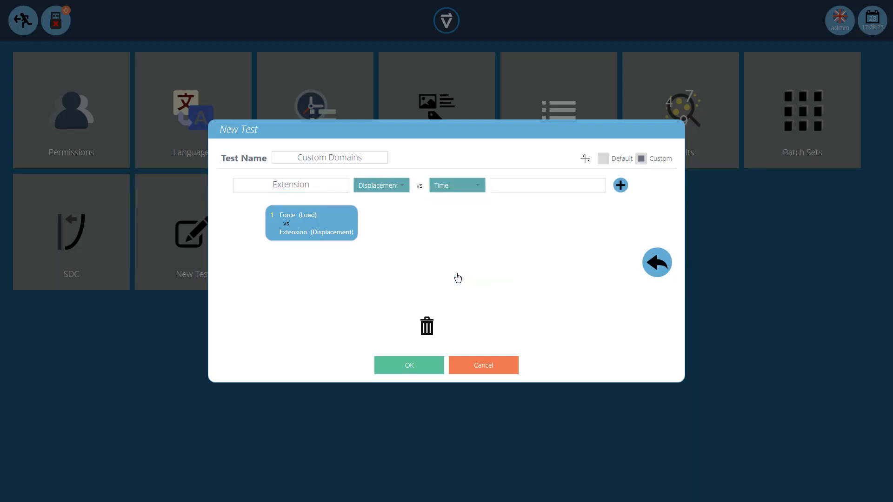
left_click(509, 186)
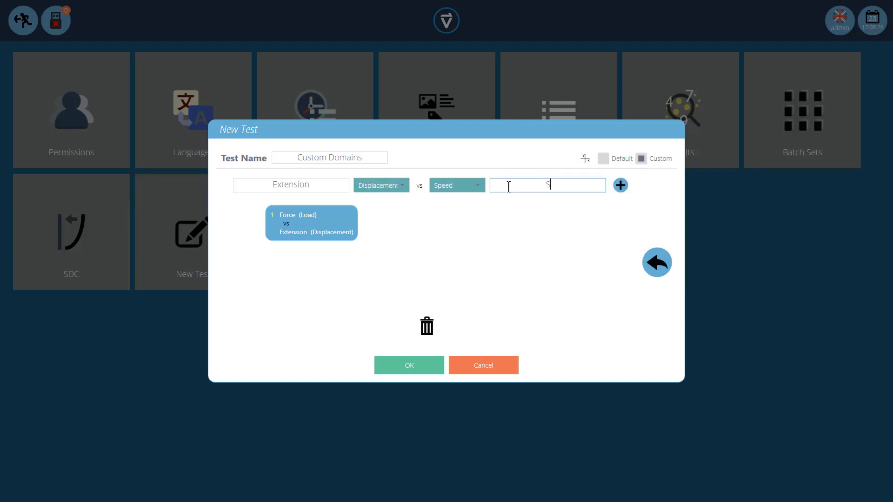
type("Speed")
left_click(621, 185)
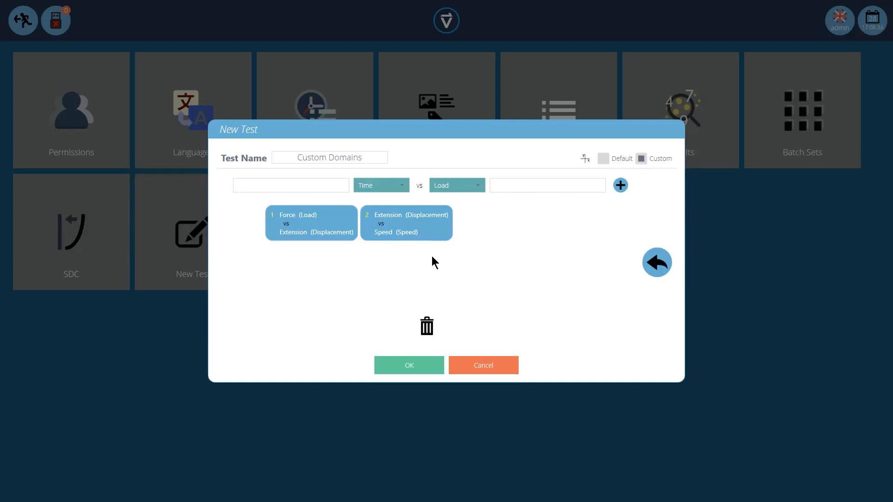
Delete the Extension versus Speed domain and accept the remaining domain to create the test
mouse_move(416, 225)
left_mouse_down()
mouse_move(467, 262)
mouse_move(437, 332)
mouse_move(428, 329)
left_mouse_up()
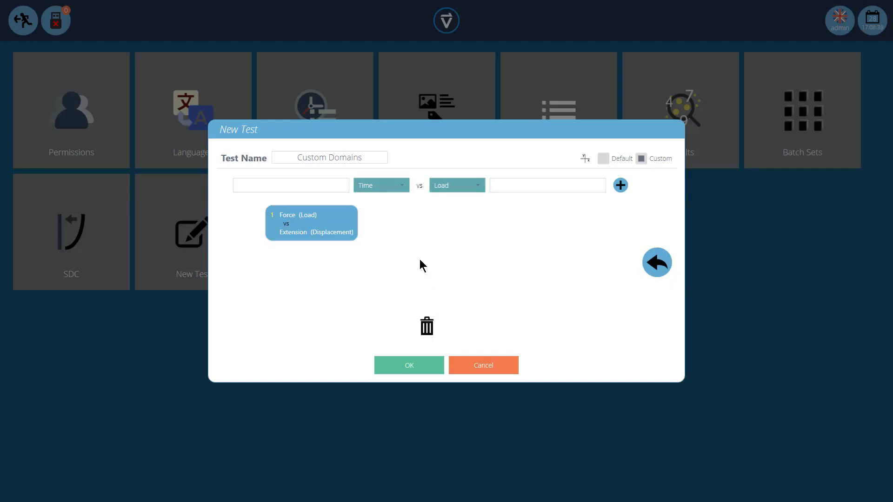
left_click(409, 372)
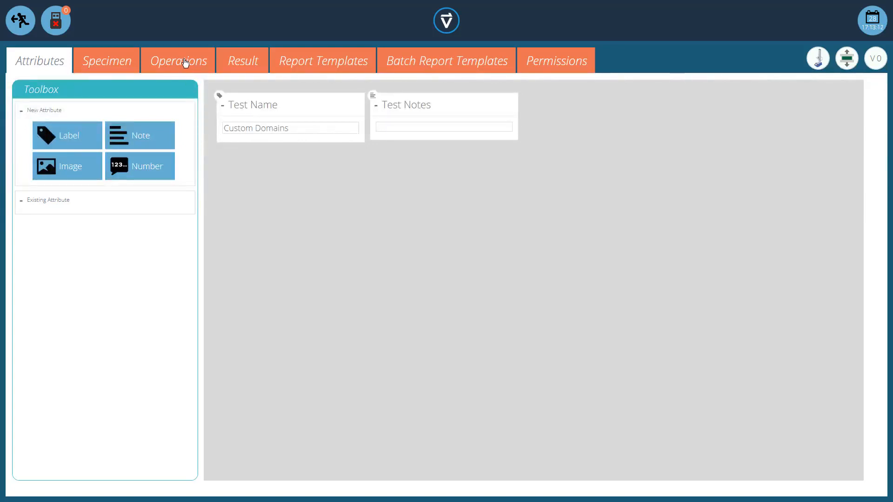
Open the test's operations and show the available Relative operations
left_click(185, 62)
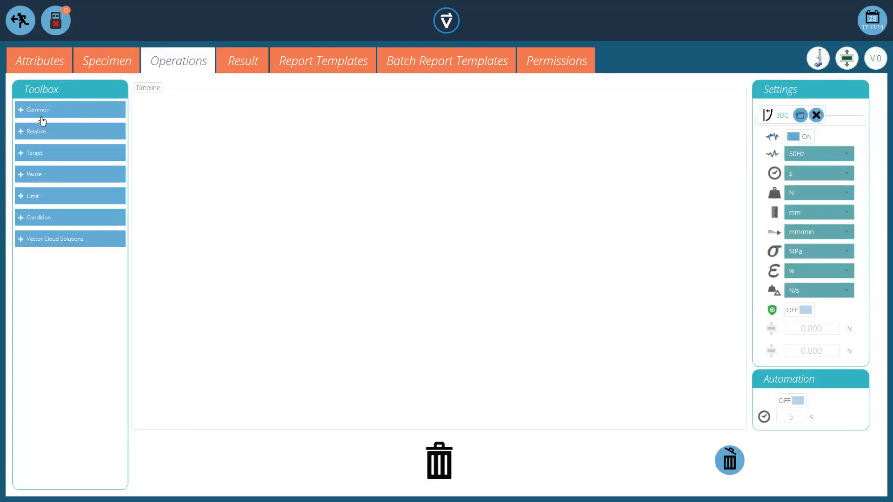
left_click(22, 135)
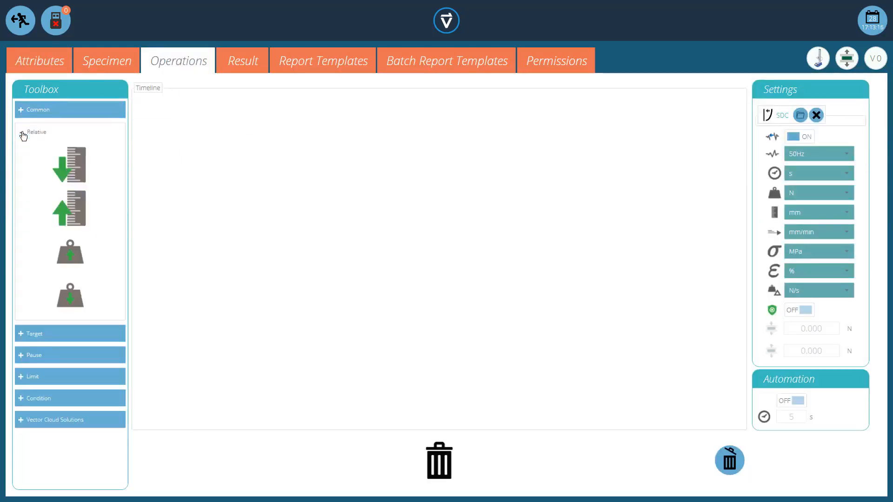
Place one relative upward displacement operation on the timeline and delete it again
mouse_move(83, 219)
left_click_drag(82, 218, 180, 110)
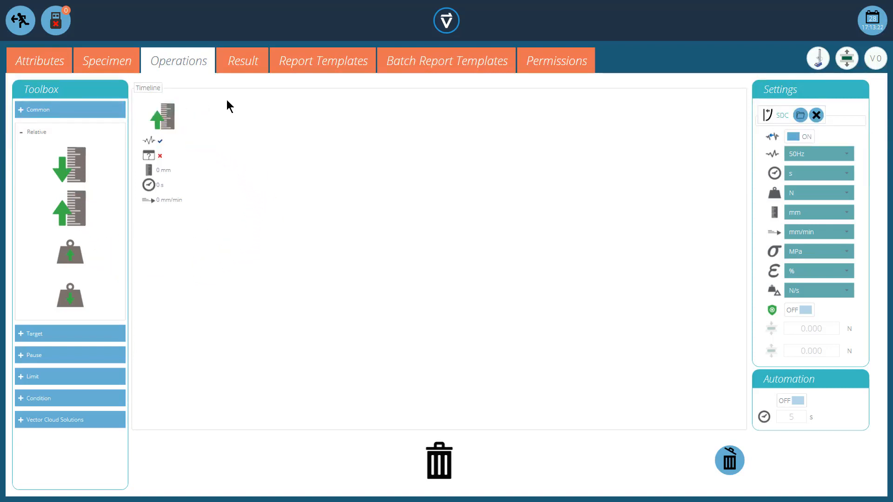
mouse_move(163, 127)
left_click_drag(163, 126, 441, 468)
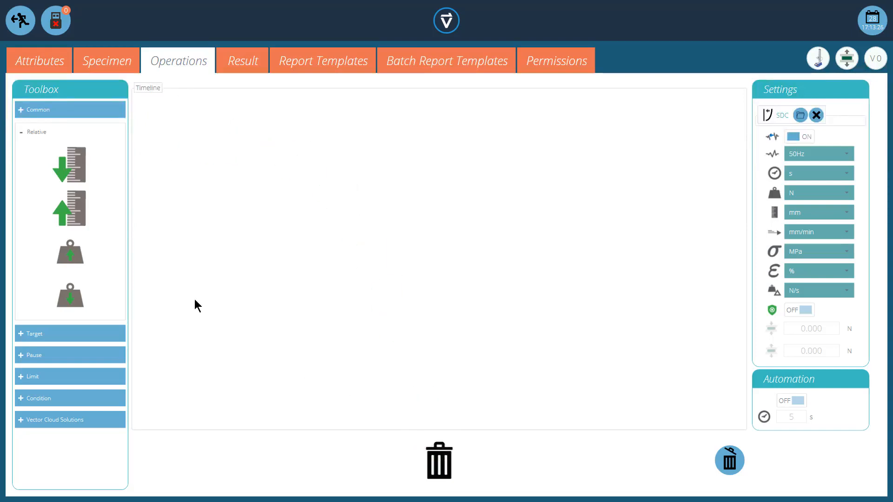
Add five relative upward displacement operations to the empty timeline
mouse_move(74, 218)
double_click(72, 225)
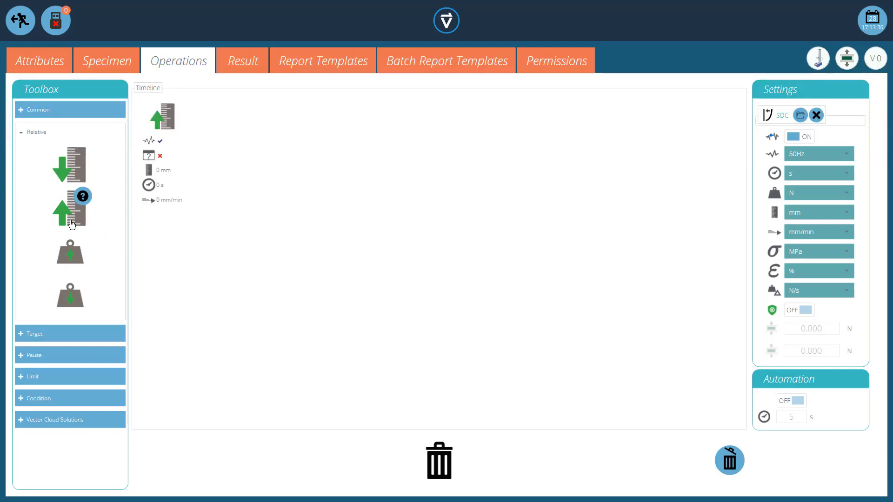
double_click(72, 225)
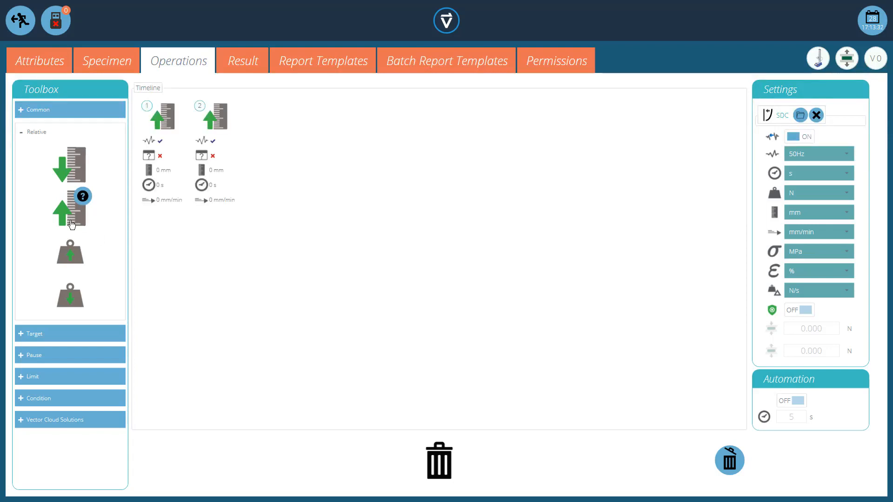
double_click(71, 224)
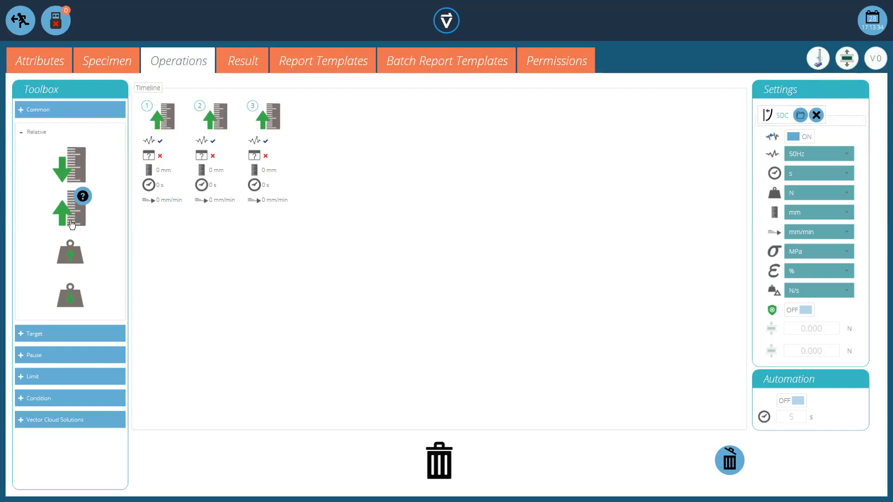
double_click(71, 224)
double_click(71, 224)
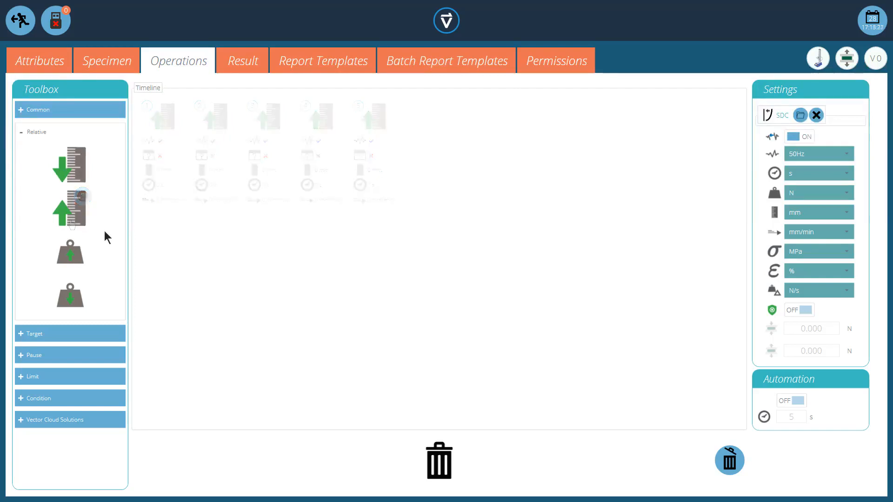
Fill the empty timeline with 40 relative upward displacement operations
double_click(81, 221)
double_click(81, 221)
double_click(81, 220)
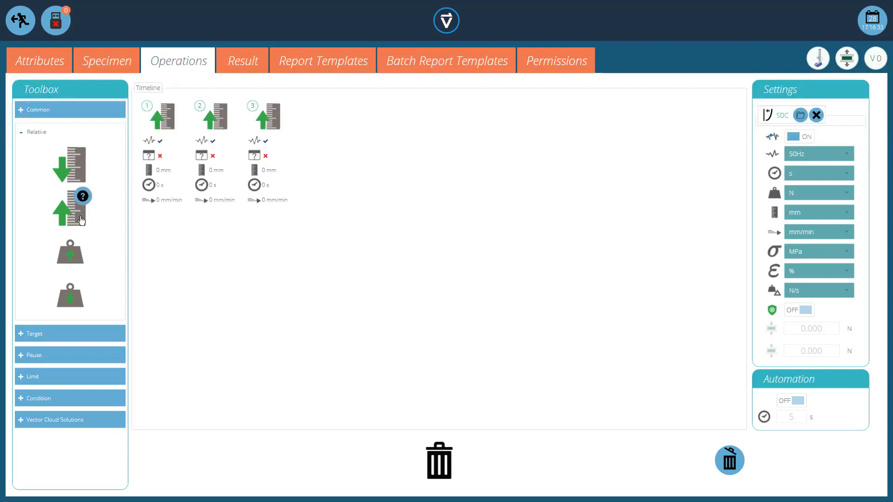
double_click(80, 220)
double_click(81, 221)
double_click(81, 221)
double_click(81, 220)
double_click(81, 221)
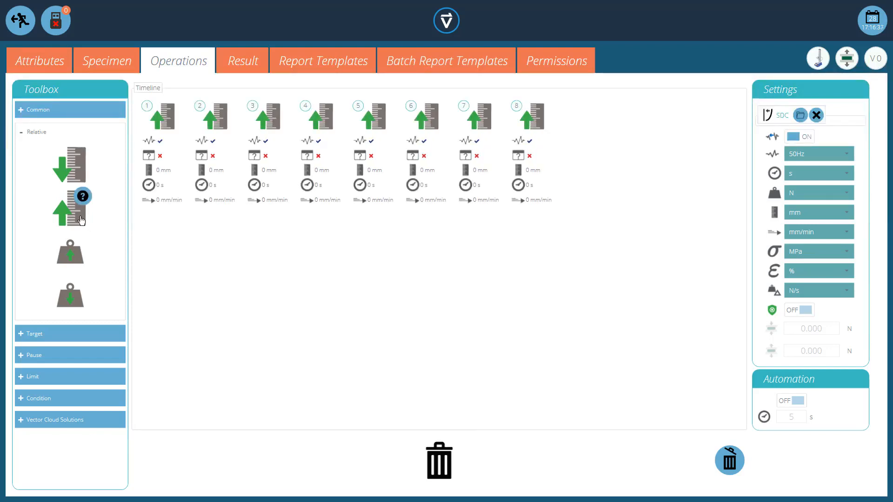
double_click(81, 221)
double_click(80, 220)
double_click(80, 220)
double_click(81, 220)
double_click(80, 221)
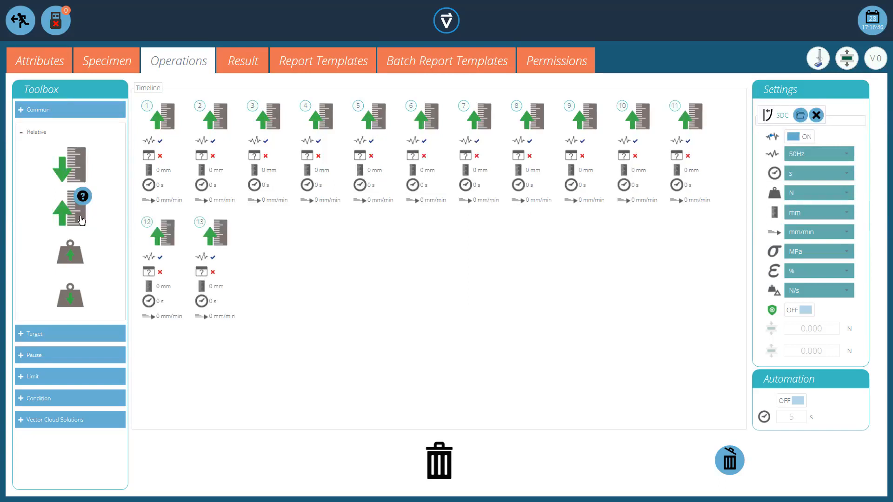
double_click(81, 220)
double_click(81, 220)
double_click(81, 220)
double_click(81, 221)
double_click(81, 220)
double_click(81, 220)
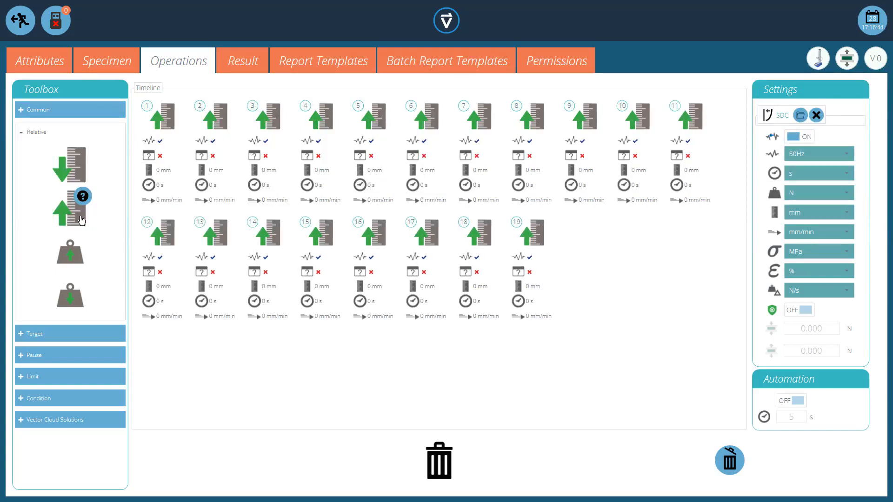
double_click(81, 220)
double_click(80, 221)
double_click(81, 220)
double_click(80, 220)
double_click(81, 220)
double_click(81, 220)
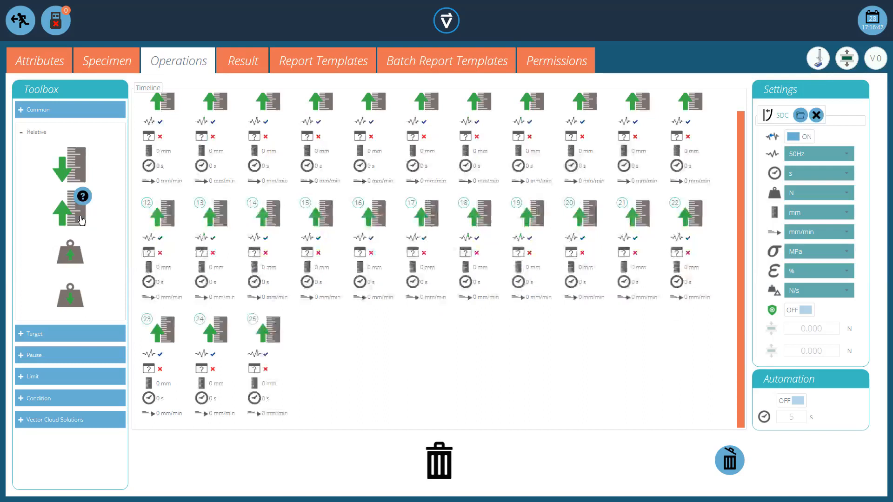
double_click(81, 221)
double_click(81, 220)
double_click(81, 220)
double_click(81, 220)
double_click(81, 221)
double_click(81, 221)
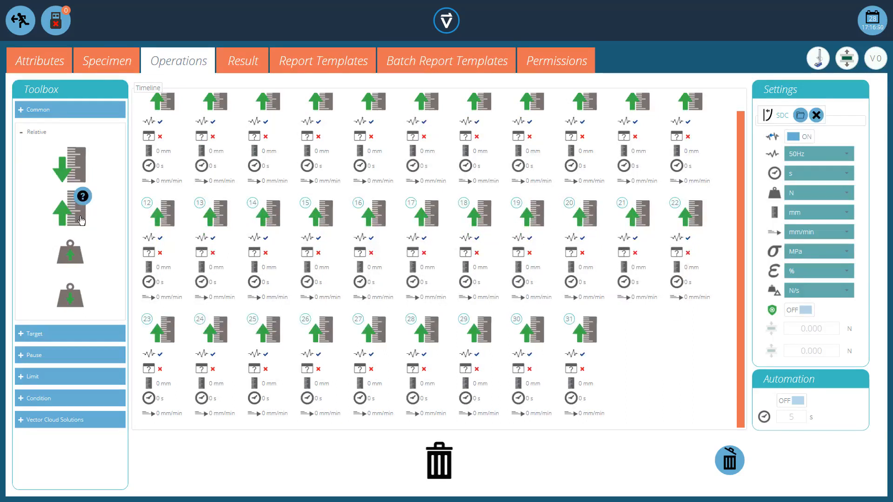
double_click(81, 220)
double_click(81, 220)
double_click(81, 220)
double_click(81, 221)
double_click(81, 220)
double_click(81, 221)
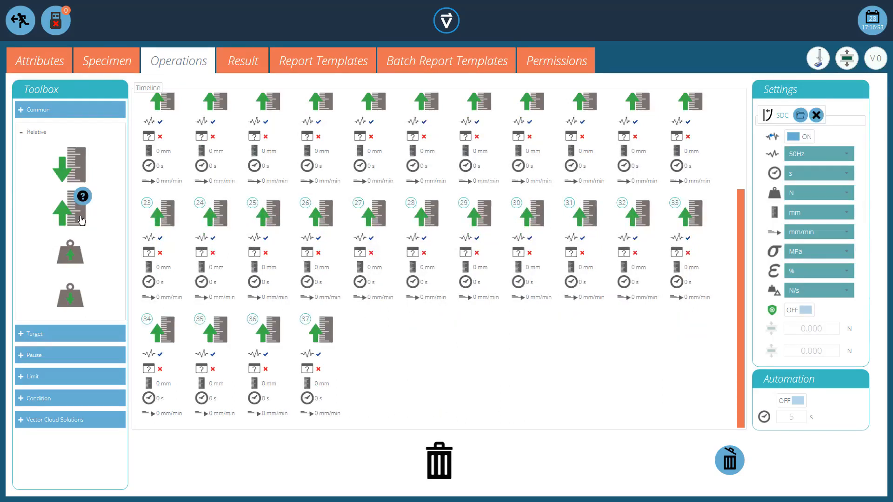
double_click(81, 220)
double_click(81, 220)
double_click(80, 221)
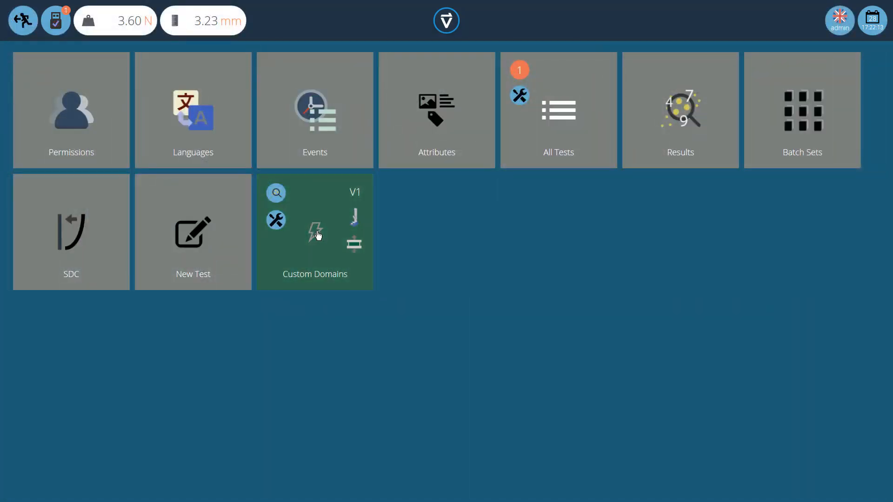
Open the Custom Domains test, show its available graph domains, run the test and return to the home screen
left_click(318, 235)
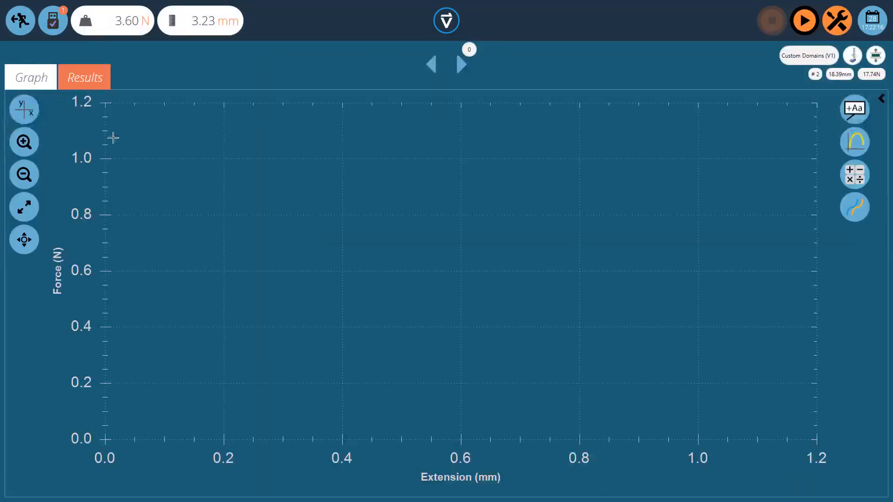
left_click(25, 112)
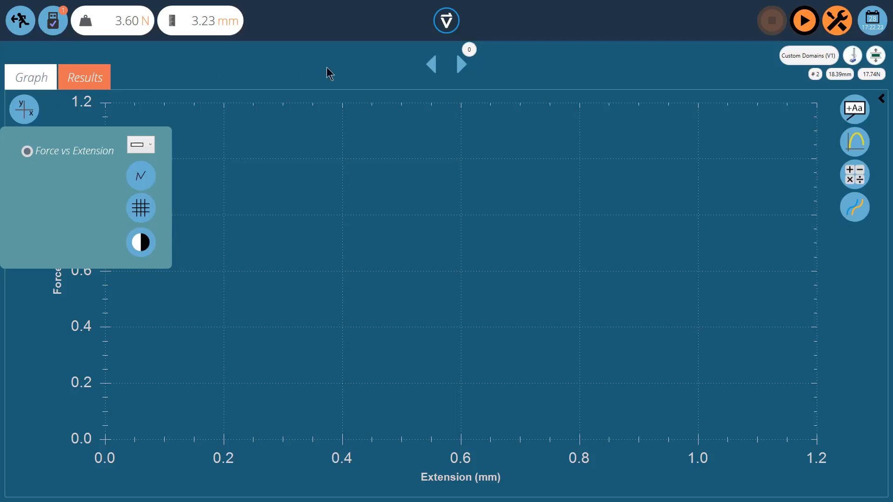
left_click(805, 22)
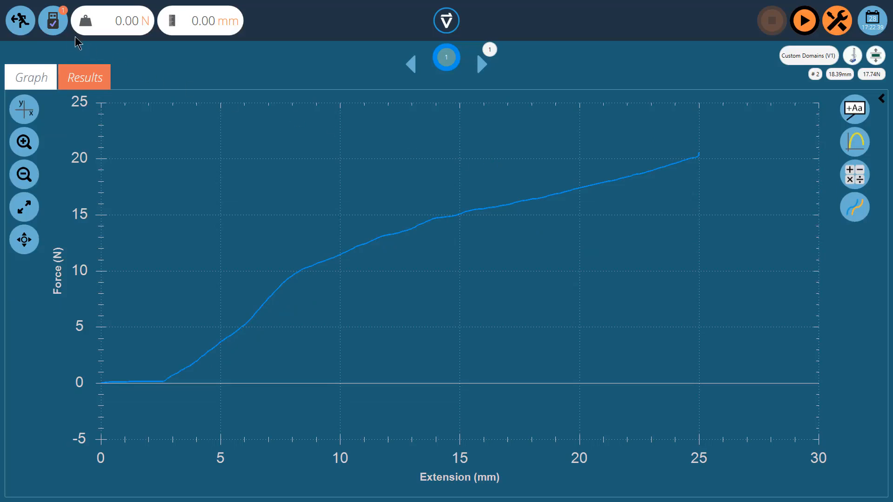
left_click(14, 19)
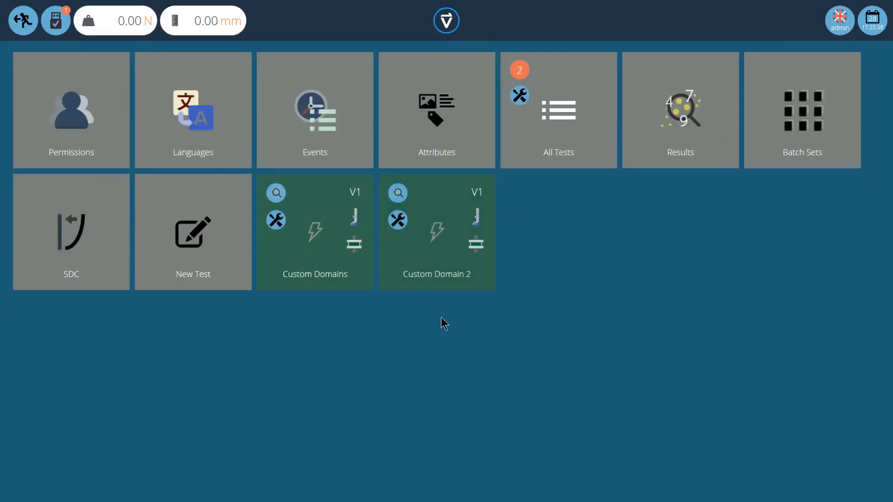
Open the Custom Domain 2 test and run it with the graph showing Force vs % Strain
left_click(438, 233)
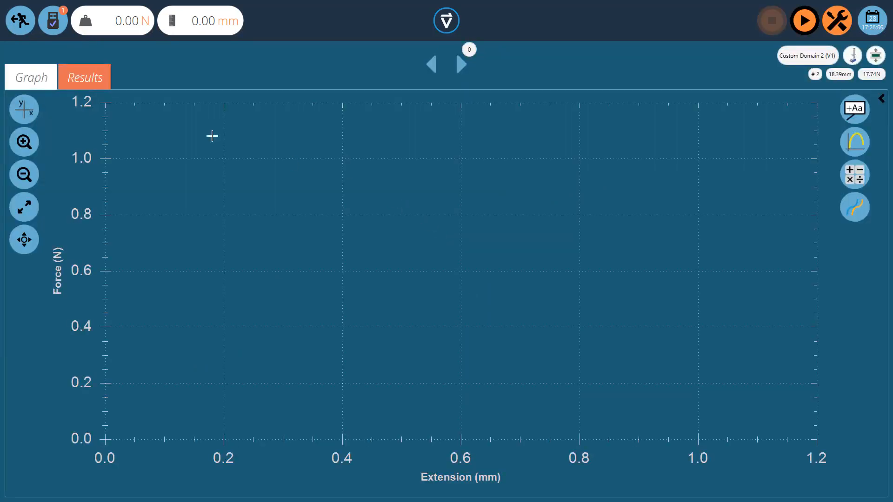
left_click(28, 110)
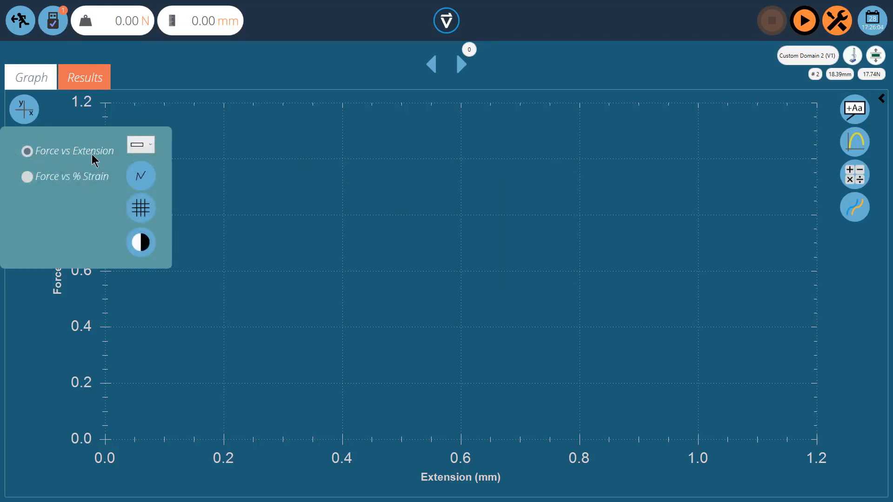
left_click(27, 177)
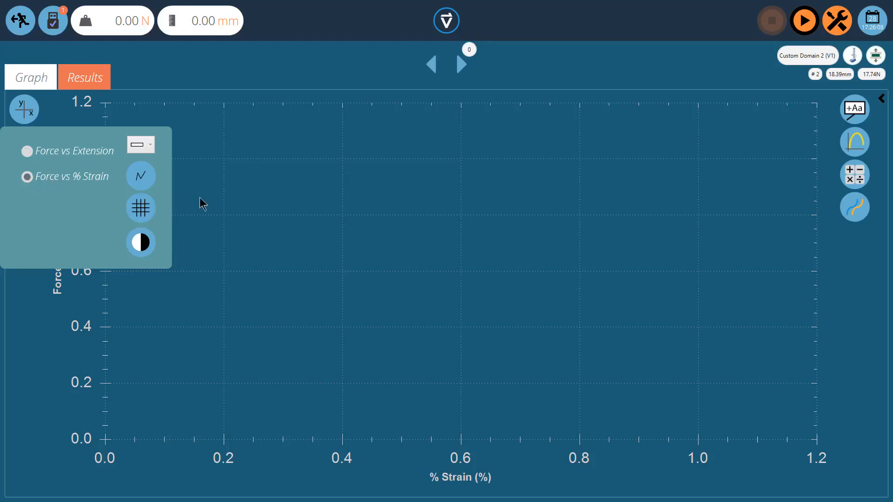
left_click(804, 21)
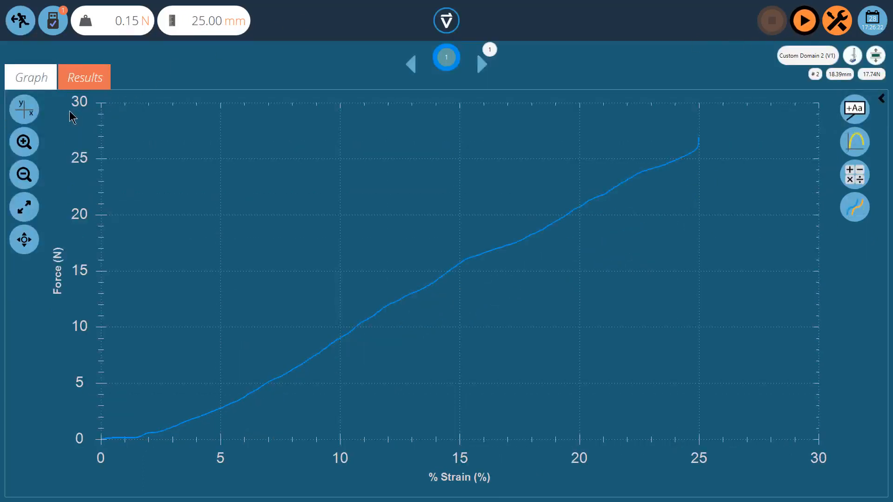
Switch the finished test's graph to Force vs Extension
left_click(31, 113)
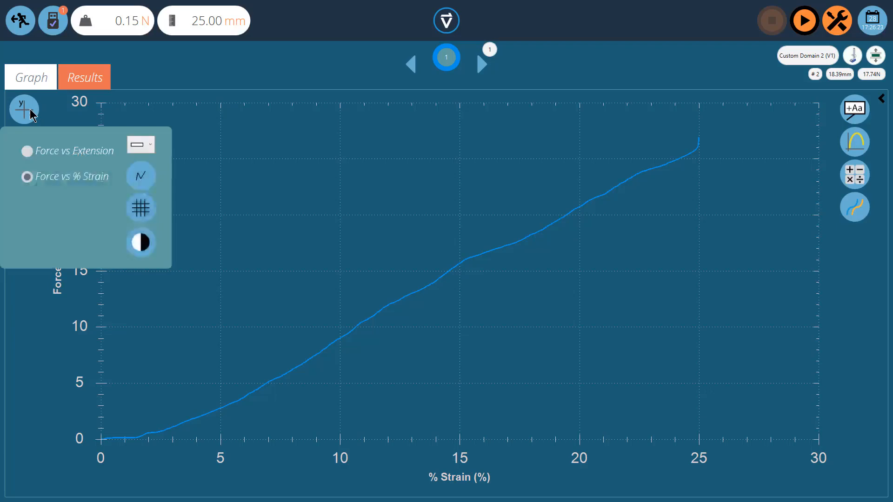
left_click(27, 151)
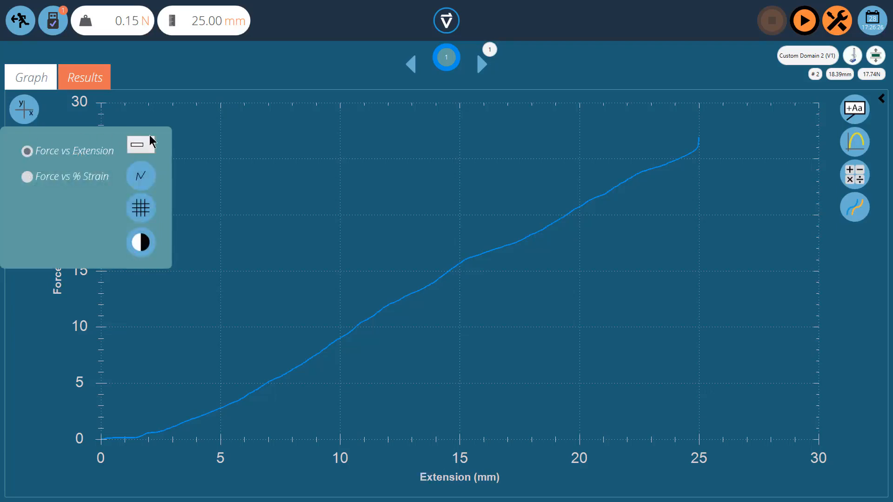
left_click(202, 137)
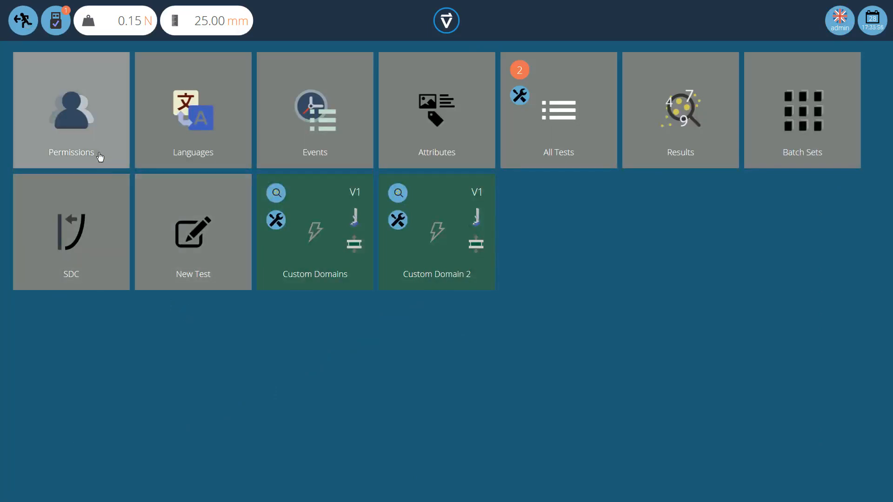
Review the Users/Groups and Policies settings under Permissions
left_click(100, 157)
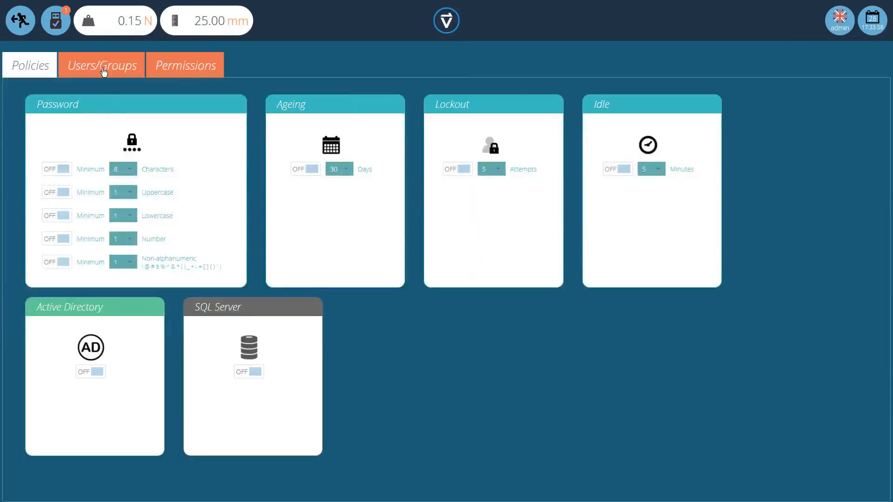
left_click(103, 71)
left_click(31, 69)
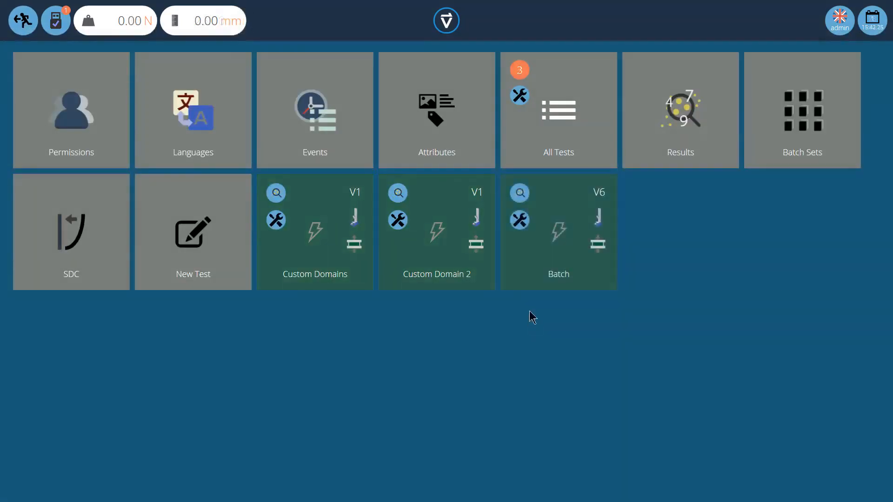
Open the Batch test for editing and show the batch export settings of its results
left_click(520, 223)
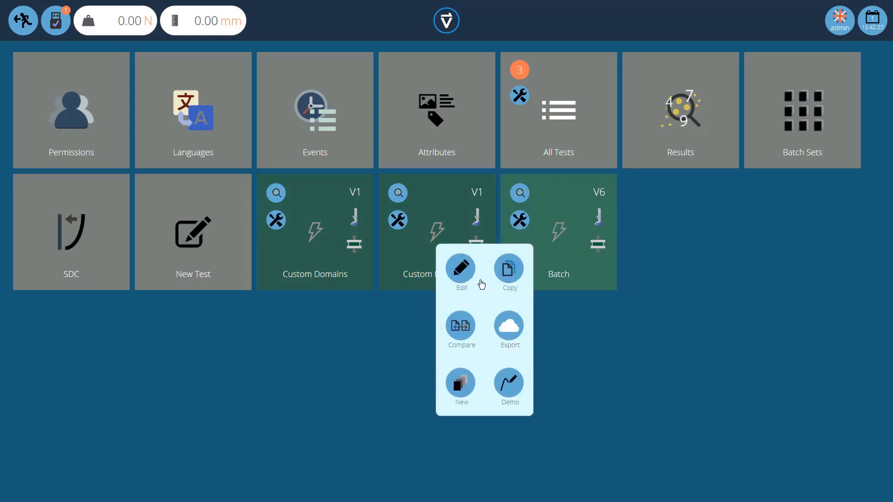
left_click(471, 278)
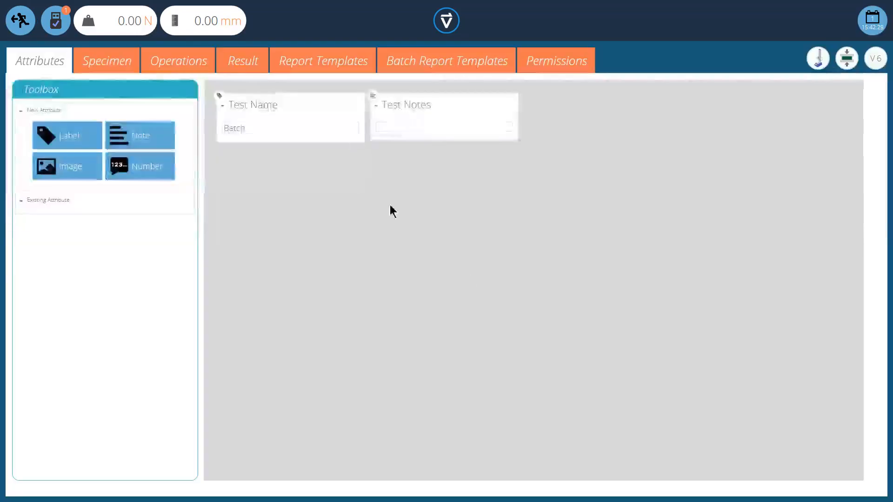
left_click(243, 64)
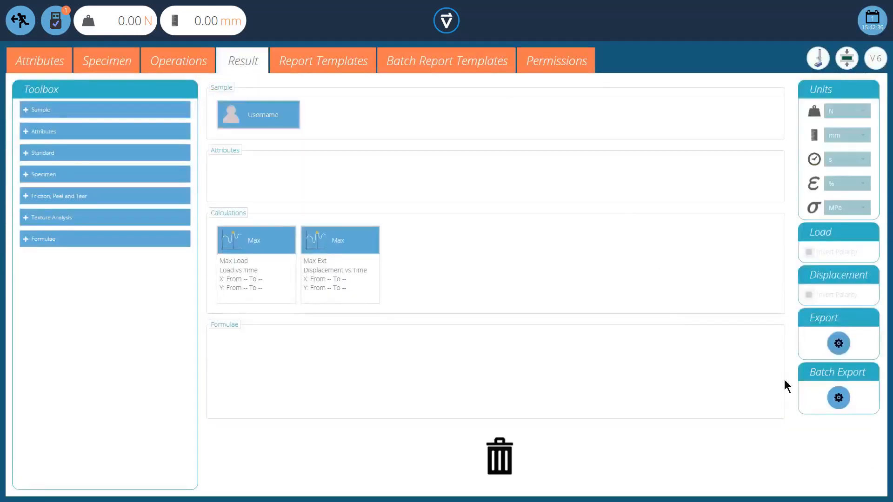
left_click(838, 398)
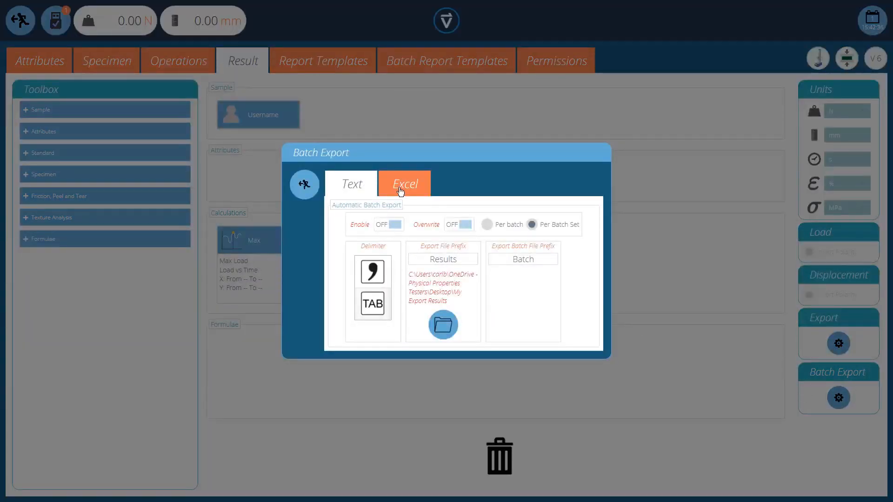
Leave automatic text export off, set the automatic Excel batch export to Per batch, and save by overriding the current version
left_click(385, 228)
left_click(385, 227)
left_click(413, 192)
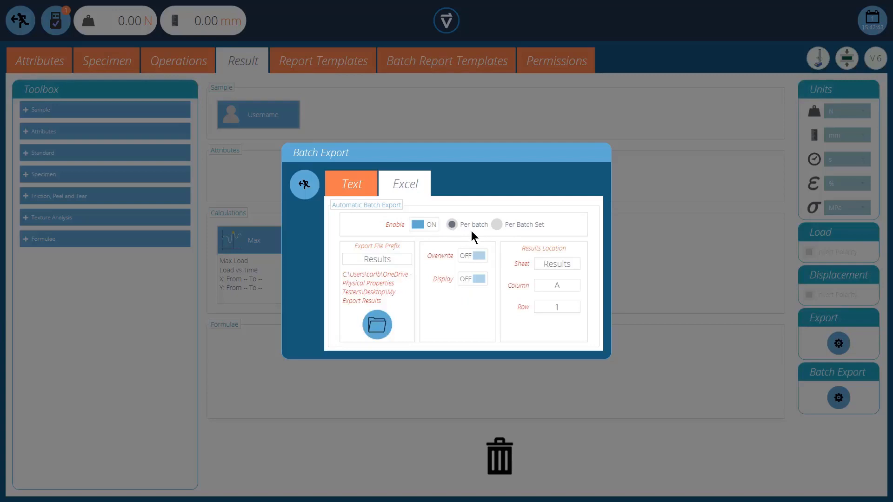
left_click(497, 225)
left_click(452, 226)
left_click(304, 185)
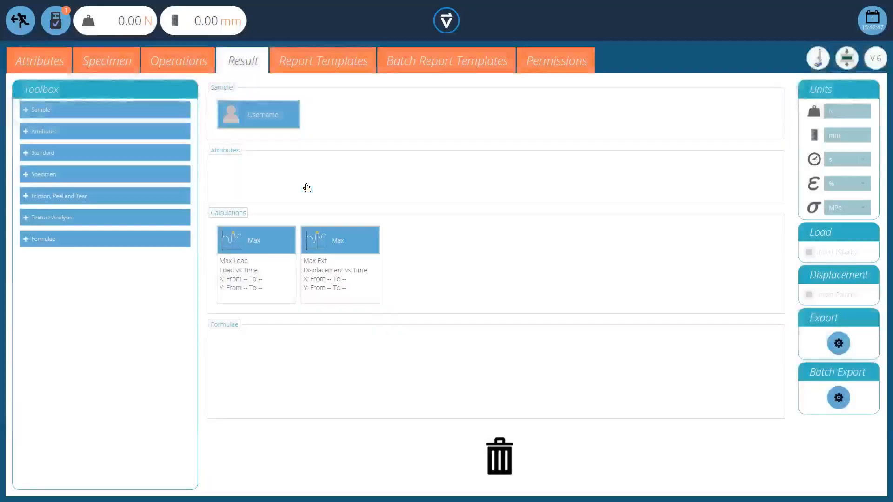
left_click(19, 21)
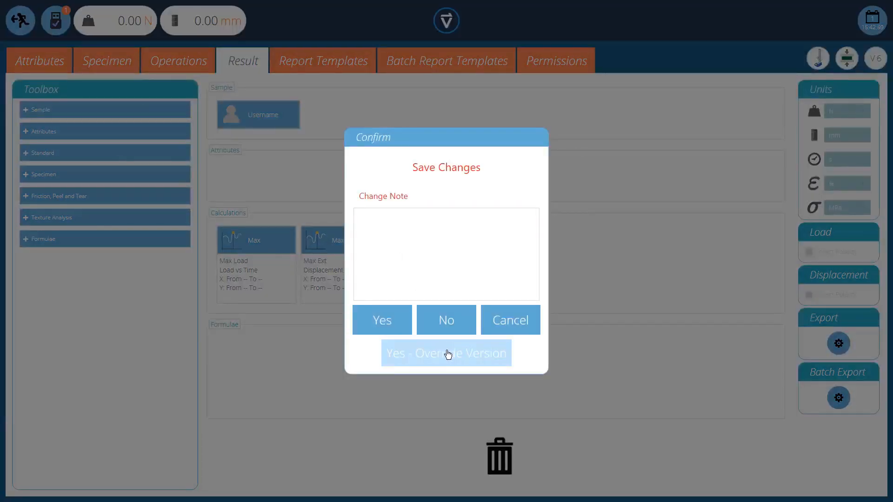
left_click(448, 355)
Start a new batch set from the Batch test, named X1, with the Load vs Displacement graph
left_click(520, 224)
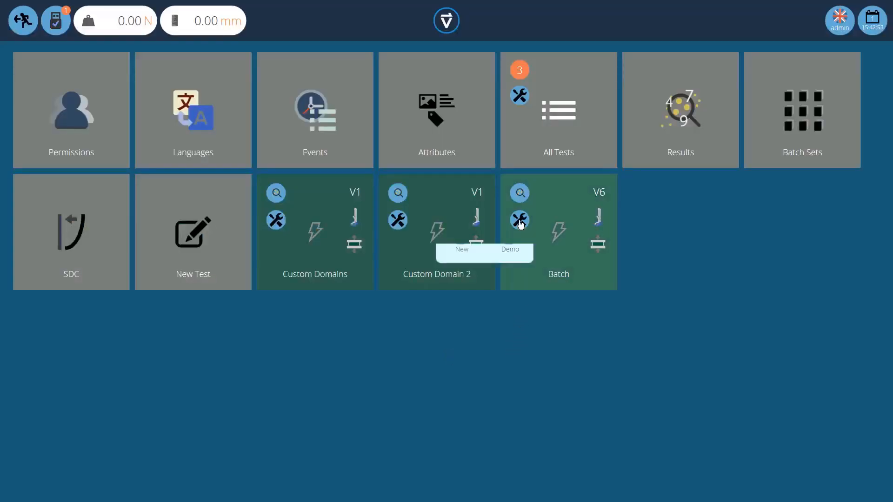
left_click(462, 380)
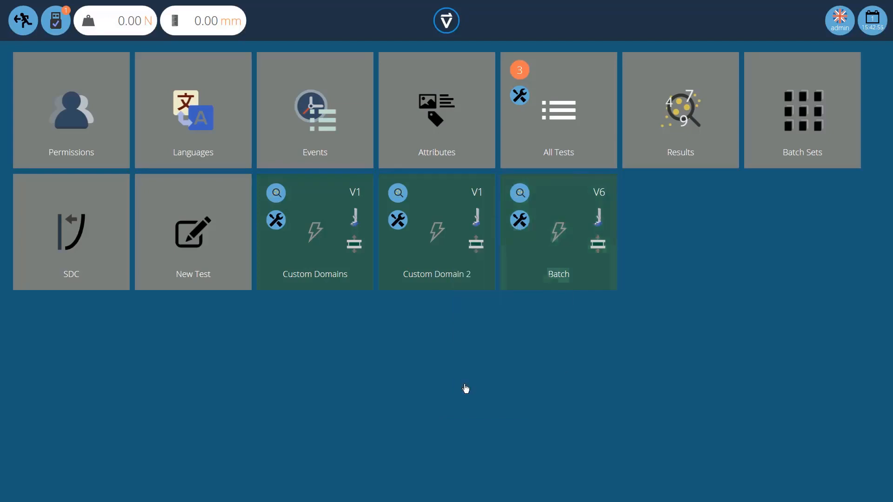
left_click(382, 170)
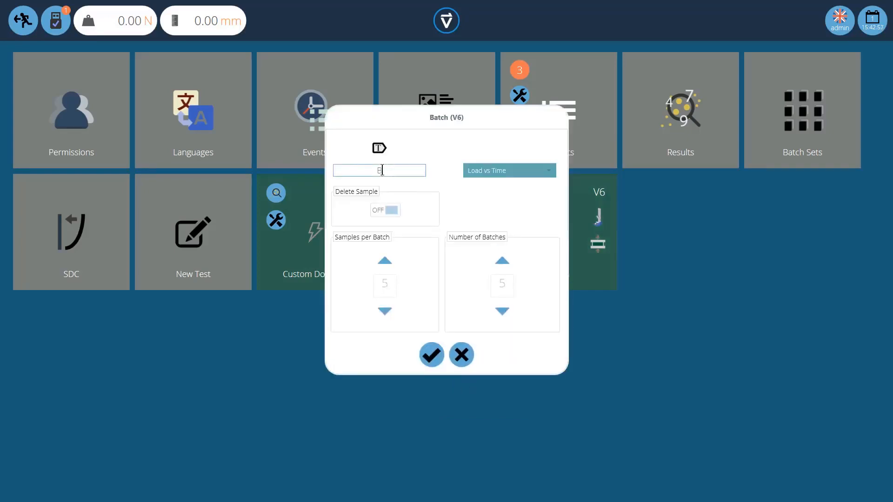
left_click_drag(382, 170, 358, 171)
type("X1")
left_click(518, 176)
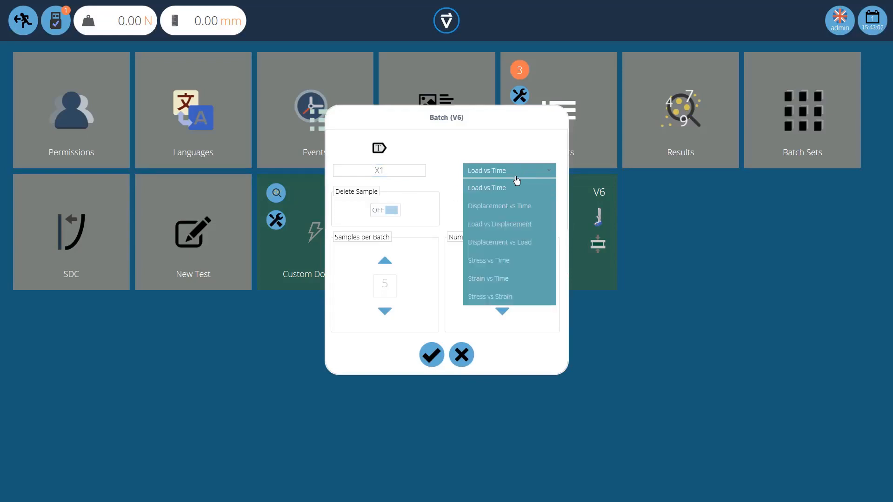
left_click(511, 226)
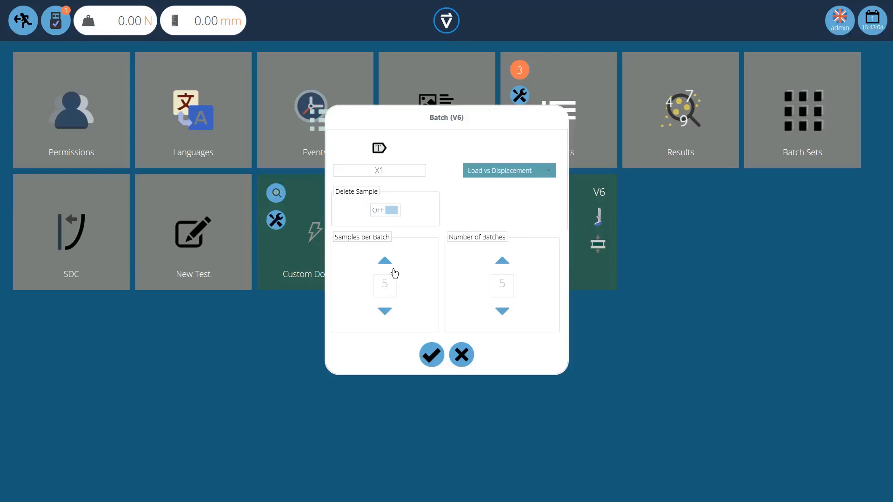
Set the batch set to 2 samples per batch and 2 batches, with sample deletion enabled at Batch Completion
left_click(385, 311)
left_click(502, 311)
left_click(385, 211)
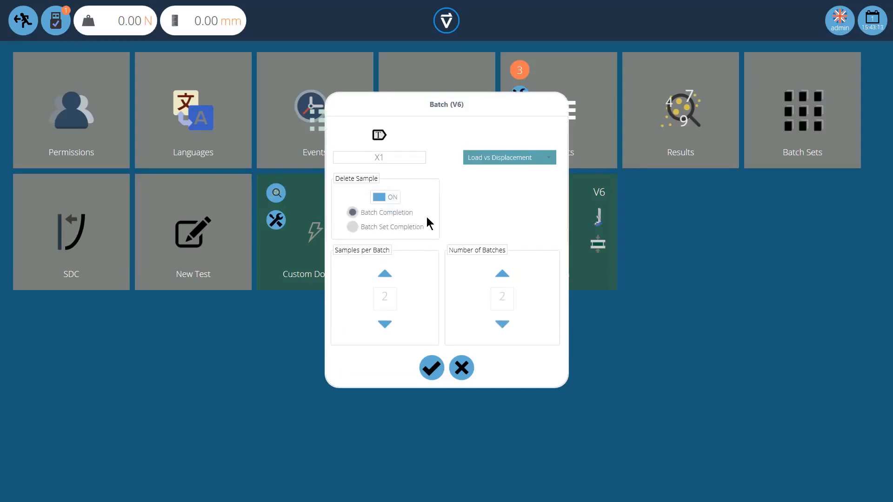
left_click(388, 229)
left_click(388, 214)
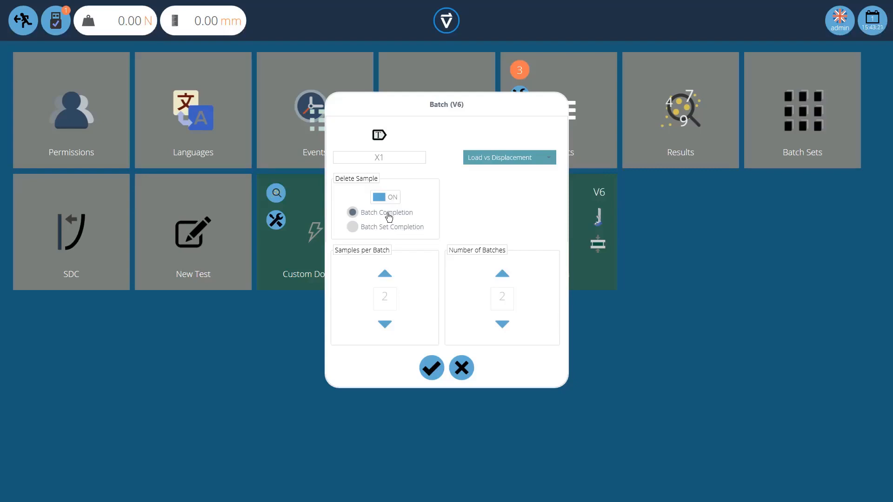
Save the new batch set, execute set X1 of the Batch test from the batch sets list, and start its test run
left_click(432, 368)
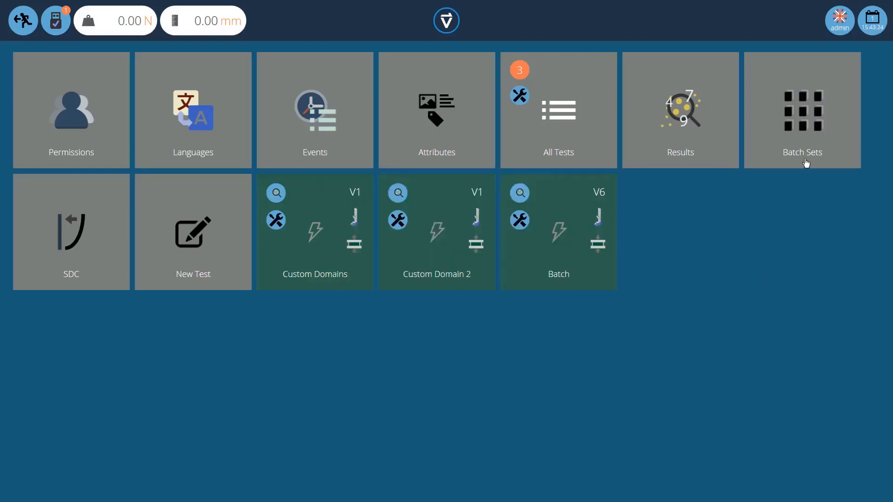
left_click(799, 124)
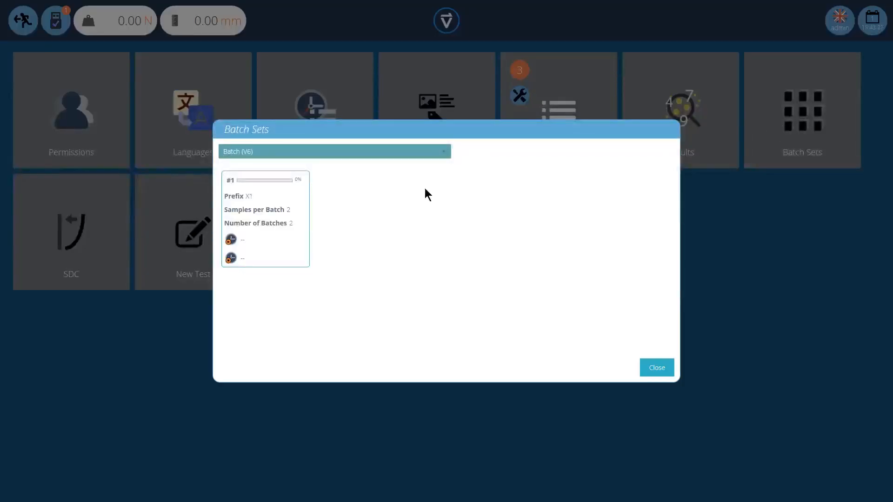
left_click(298, 228)
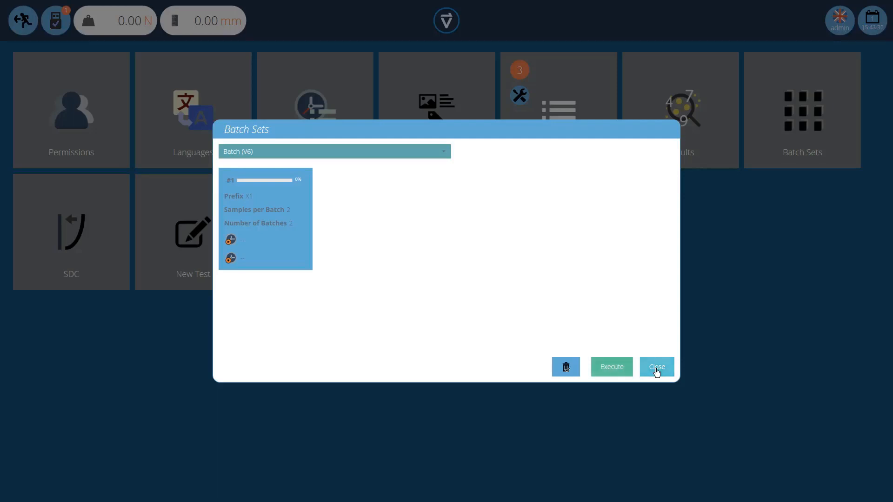
left_click(610, 367)
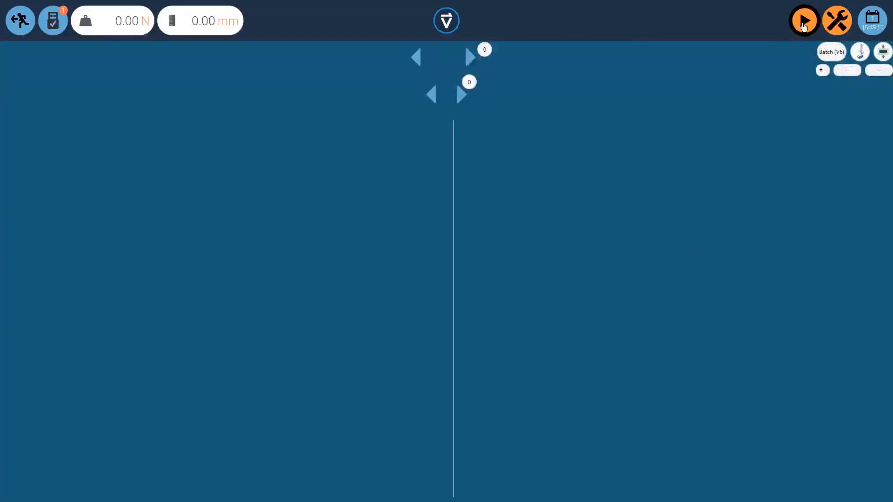
left_click(803, 23)
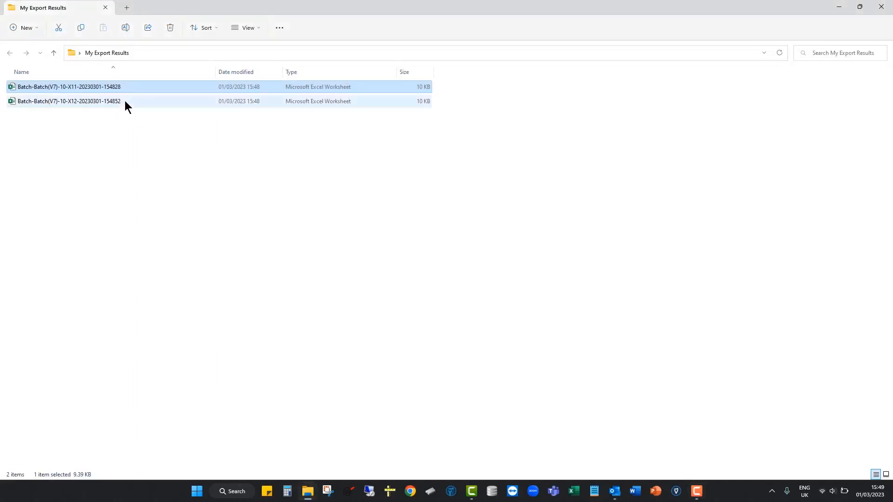
In File Explorer's My Export Results folder, check the Excel files exported for batches X11 and X12
left_click(125, 103)
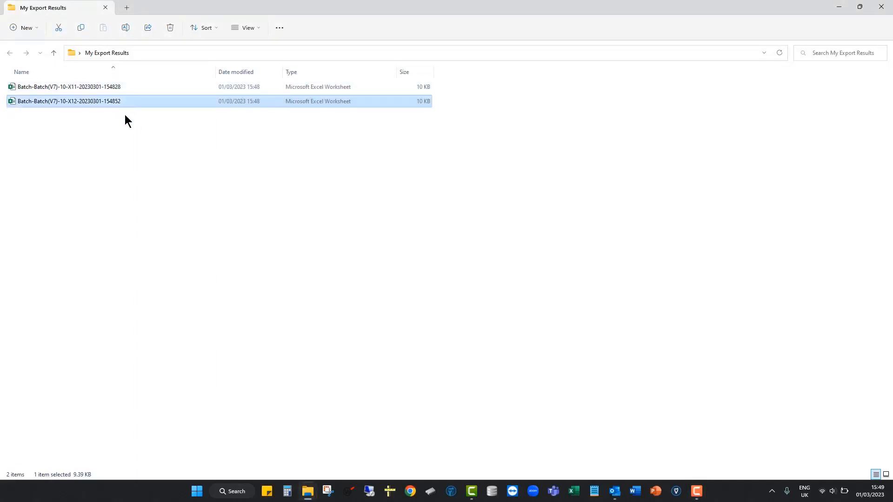
left_click(123, 90)
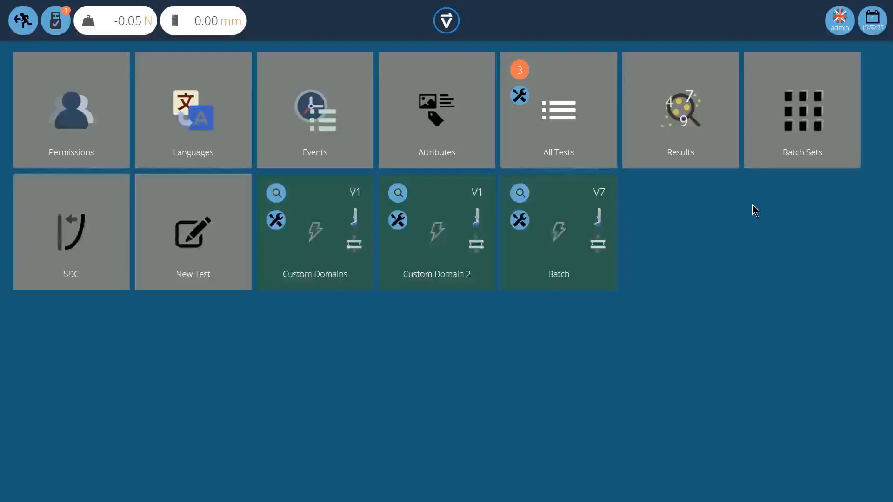
Back in VectorPro, export the completed X1 batch set's results to text and Excel files
left_click(804, 125)
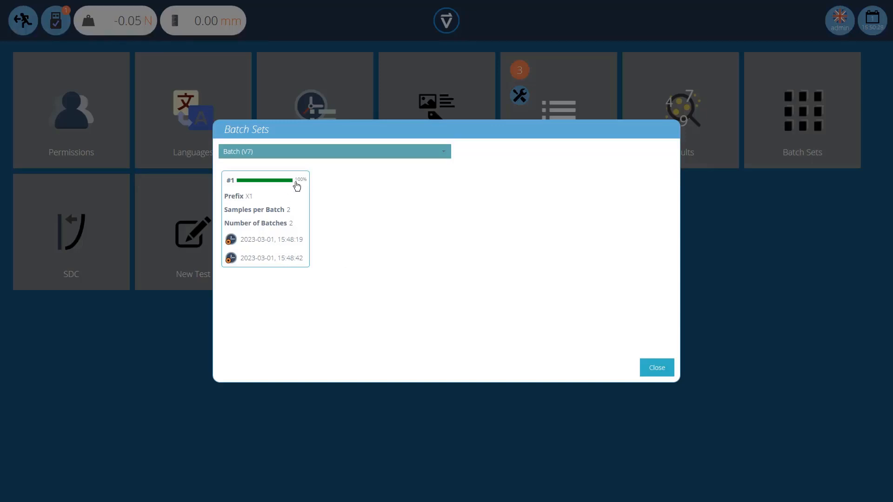
left_click(269, 221)
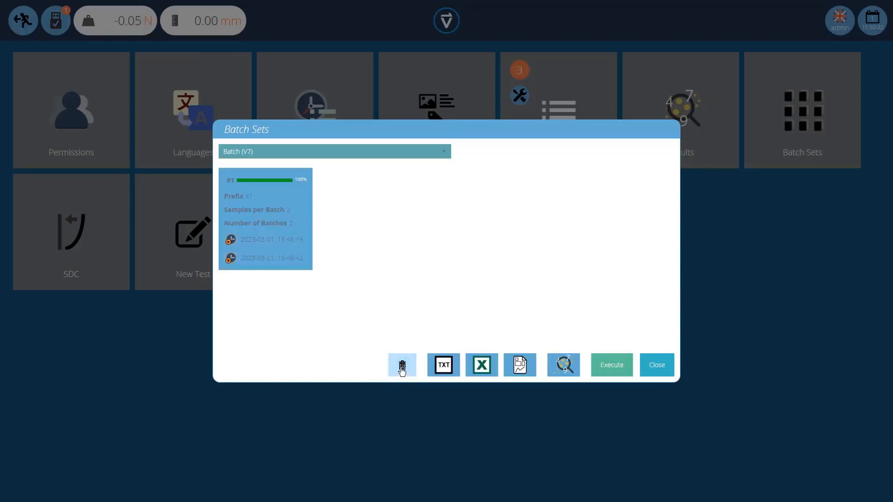
left_click(444, 366)
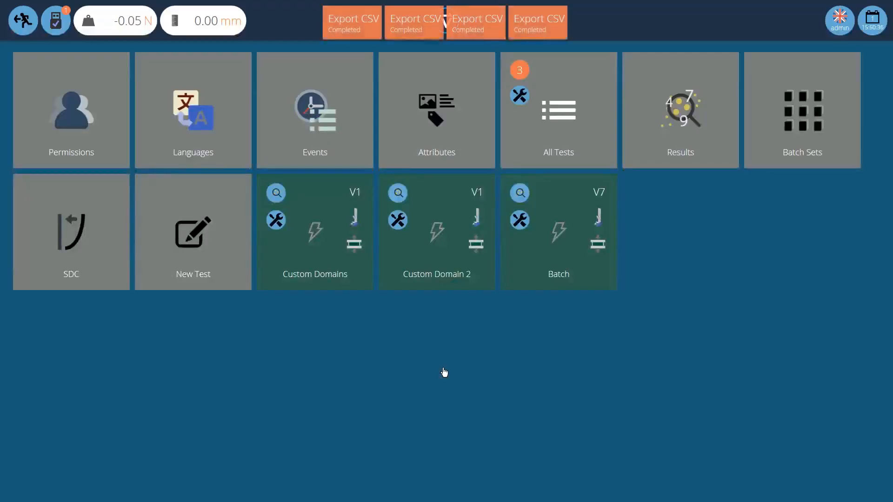
left_click(807, 125)
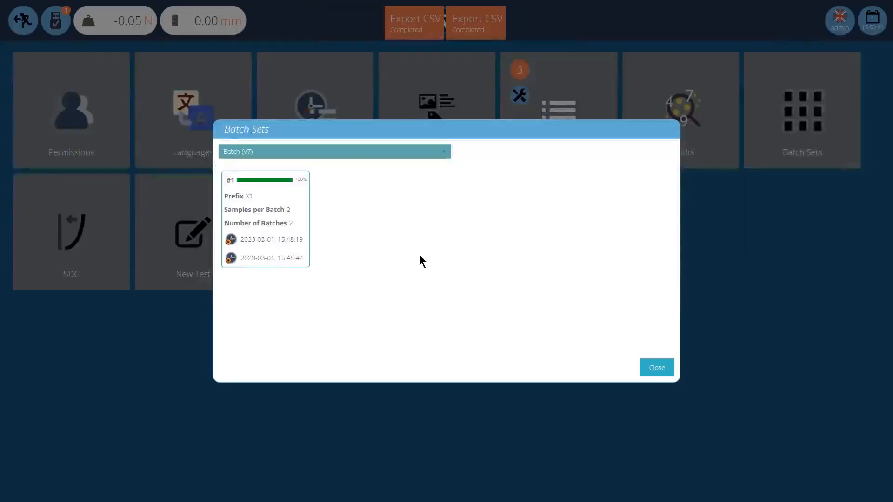
left_click(294, 235)
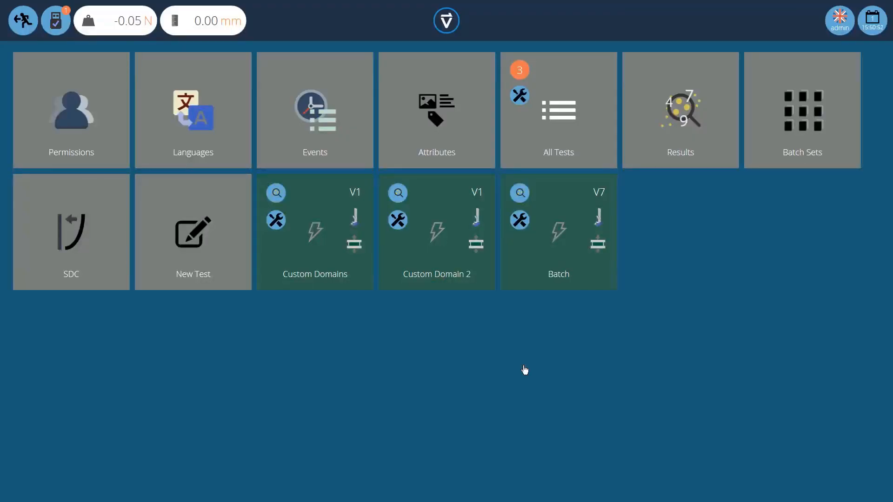
View the results of the X1 batch set, switch from batch X12 to batch X11, and return to the home screen
left_click(788, 133)
left_click(285, 232)
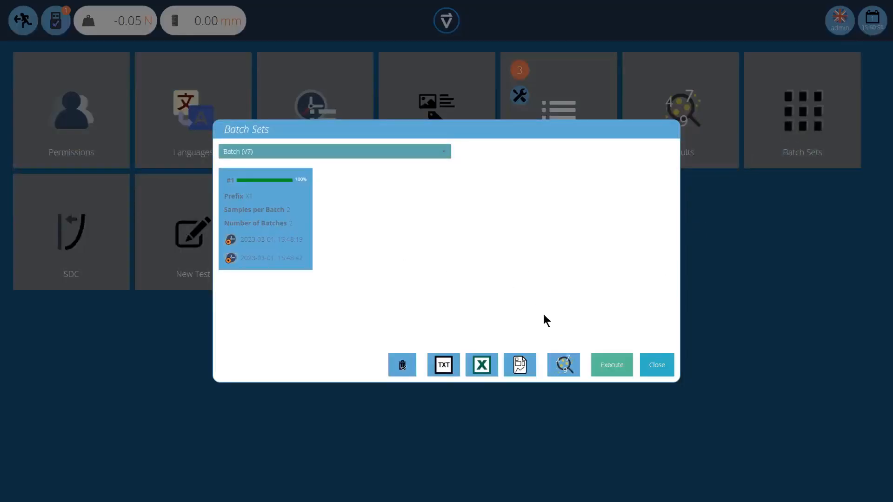
left_click(563, 365)
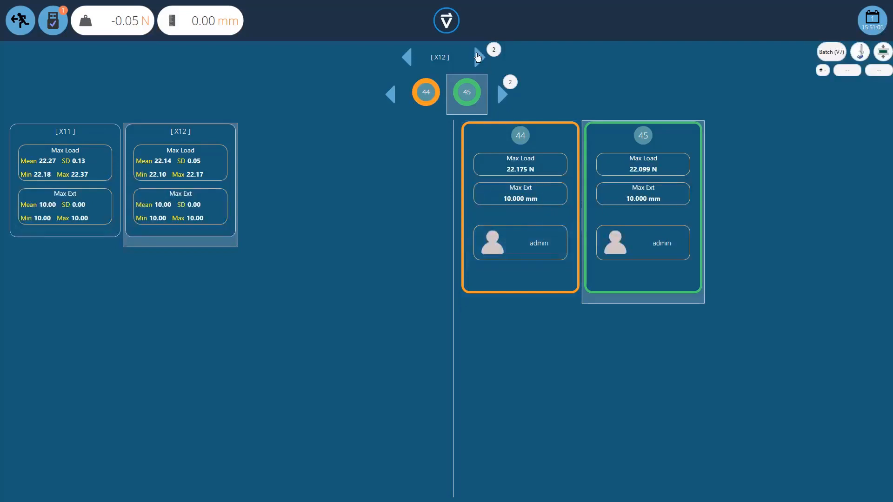
left_click(478, 57)
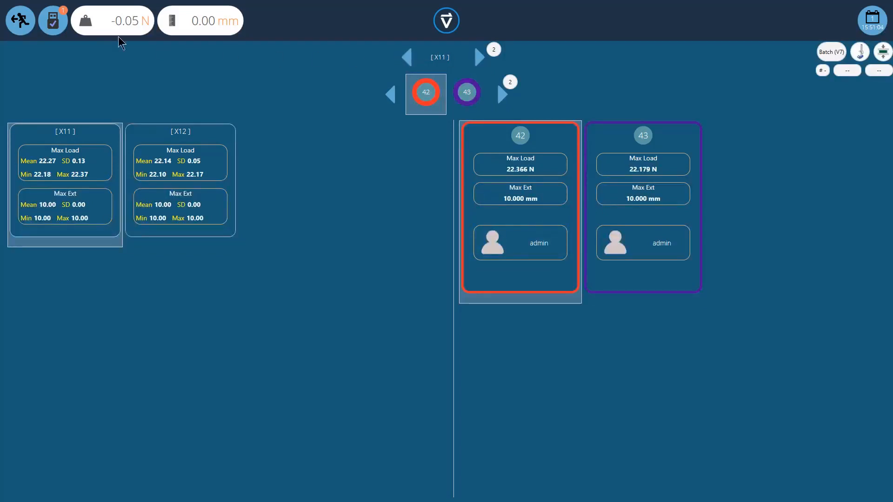
left_click(27, 24)
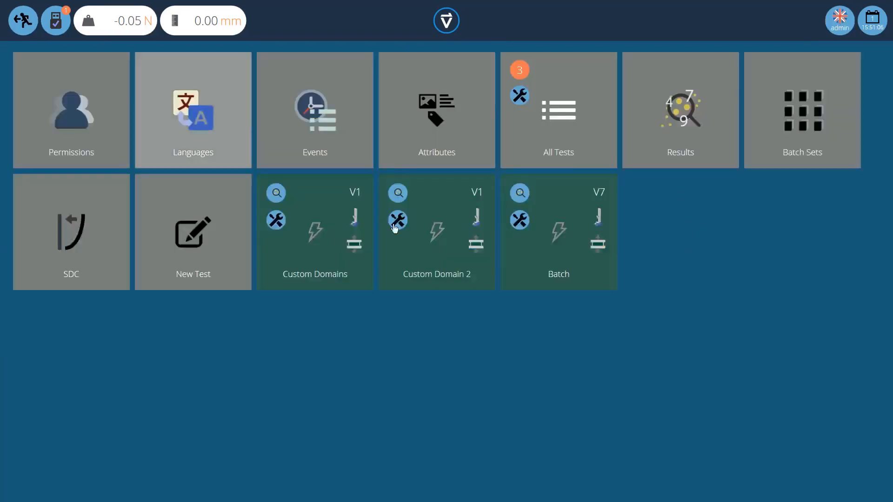
Show the actions available for the completed X1 batch set and close the batch sets list without executing it
left_click(784, 133)
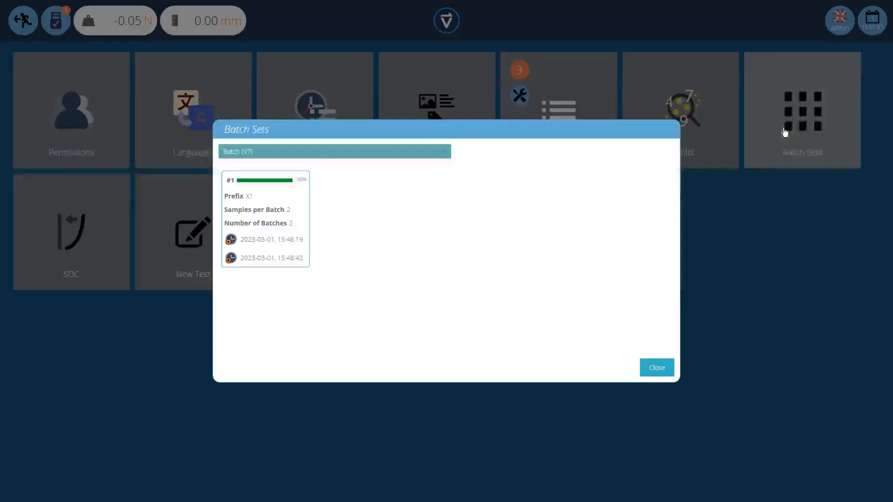
left_click(266, 245)
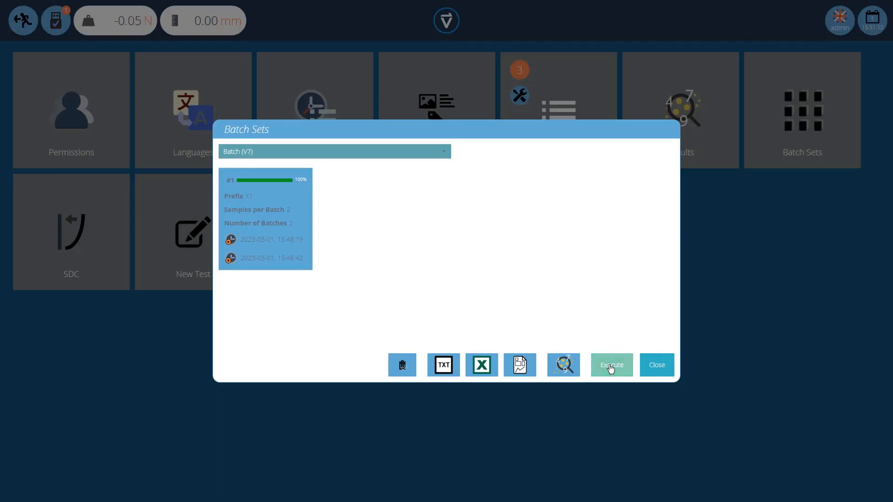
left_click(657, 370)
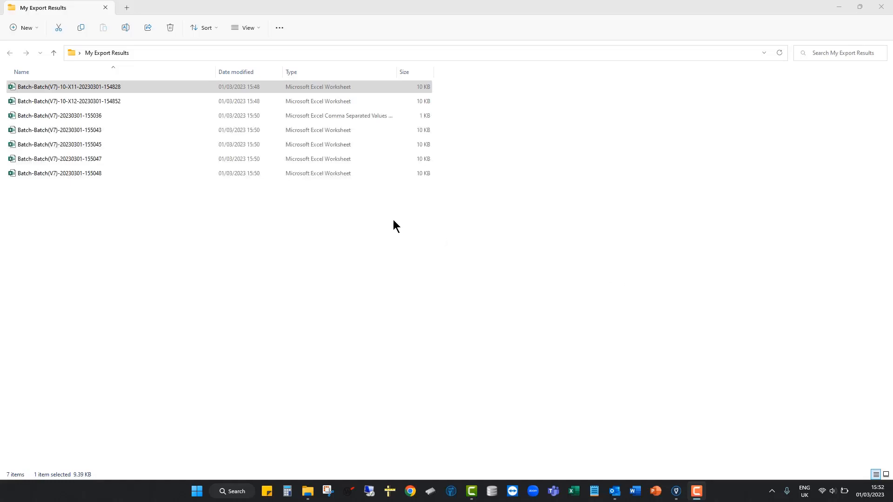
In File Explorer's My Export Results folder, go through the manually exported CSV and Excel files one by one
left_click(114, 115)
left_click(118, 130)
left_click(122, 145)
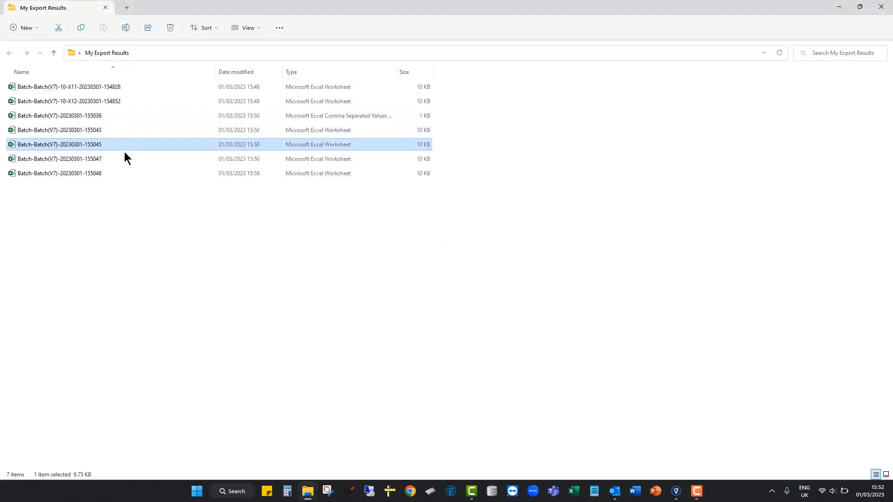
left_click(127, 158)
left_click(128, 175)
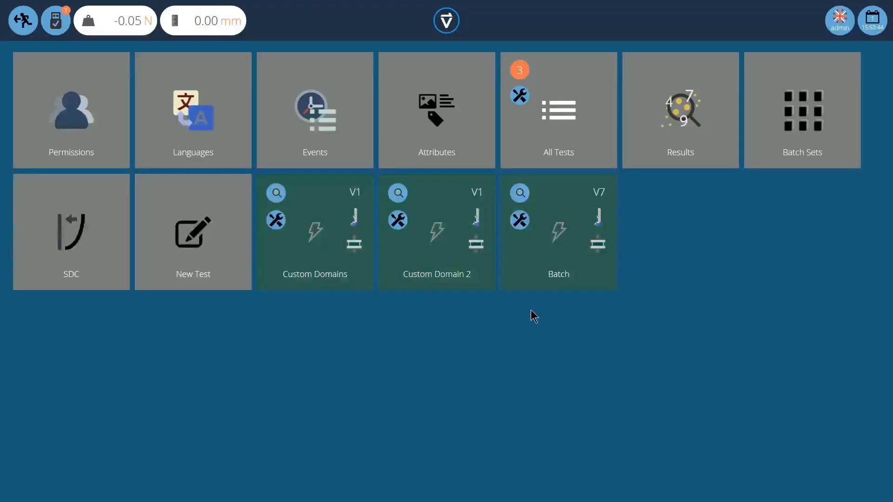
In VectorPro, view Batch test results 34 to 41 together, check their graph and calculated results, and return to the home screen
left_click(520, 194)
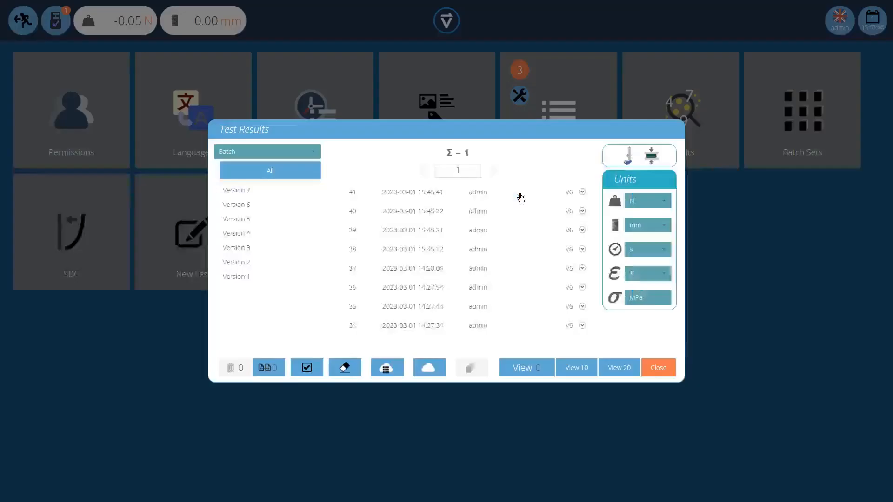
left_click_drag(428, 200, 432, 324)
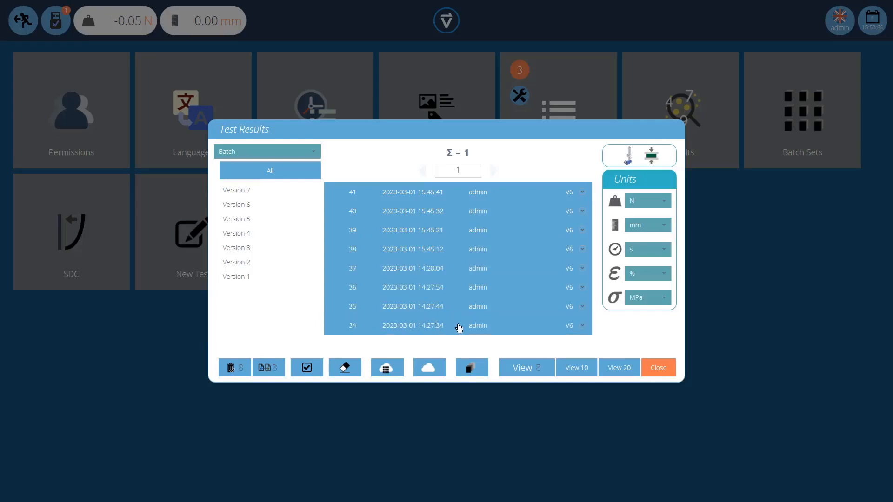
left_click(526, 370)
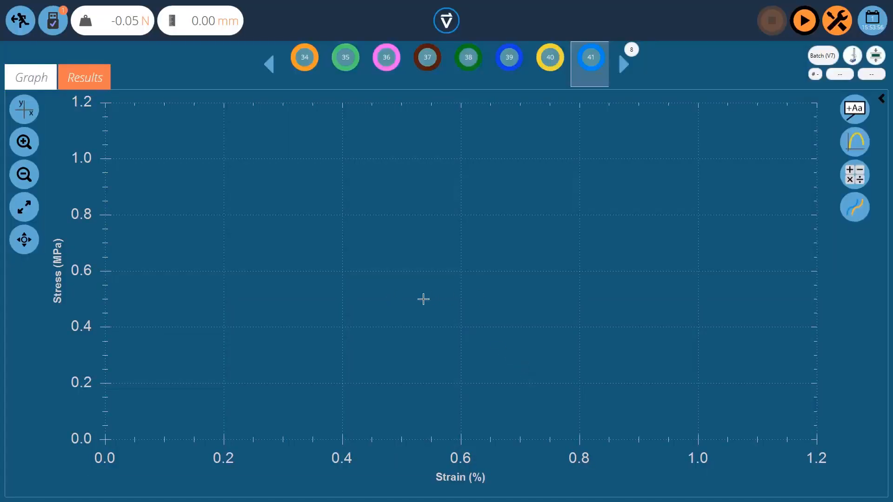
left_click(98, 80)
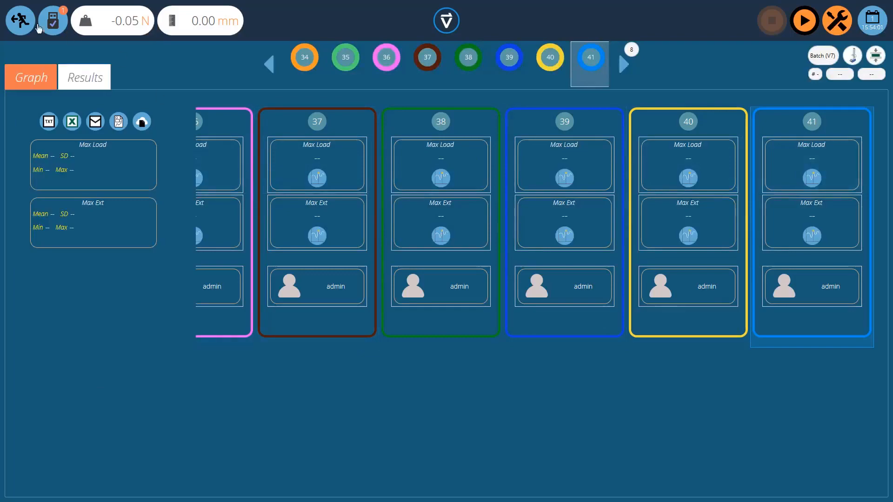
left_click(19, 20)
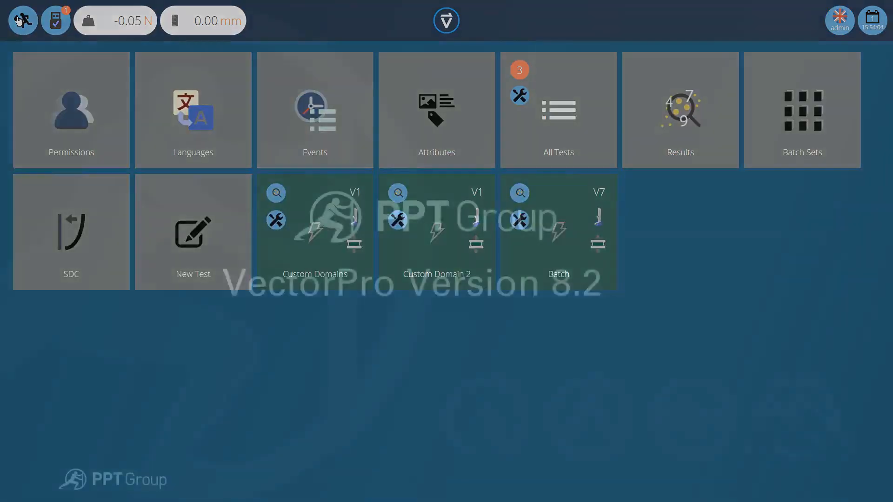